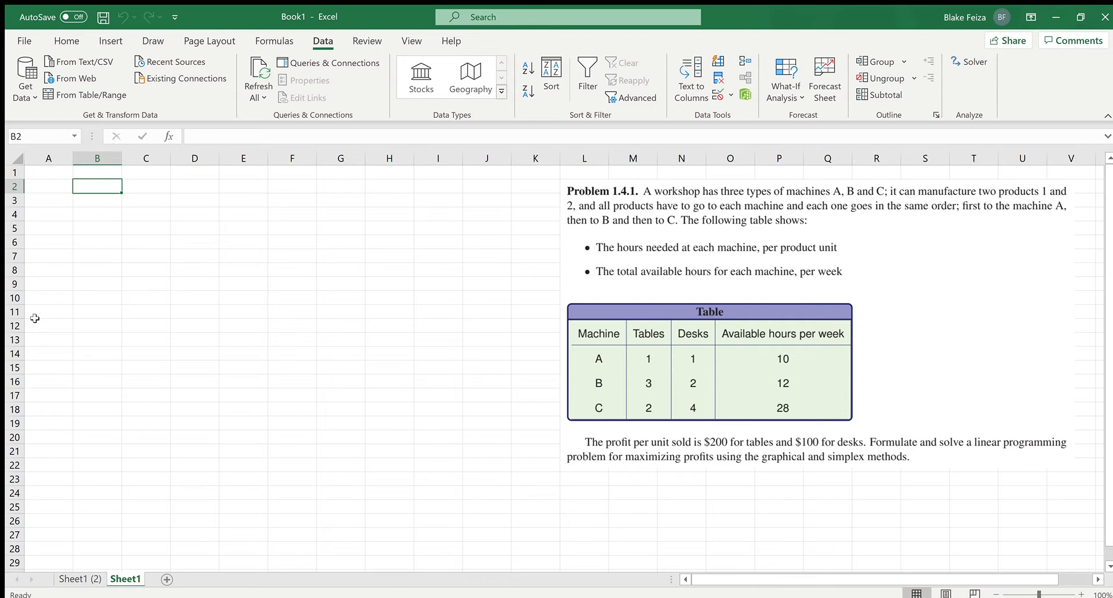
Enter the column headers Tables in B2 and Desks in C2.
type("Tables")
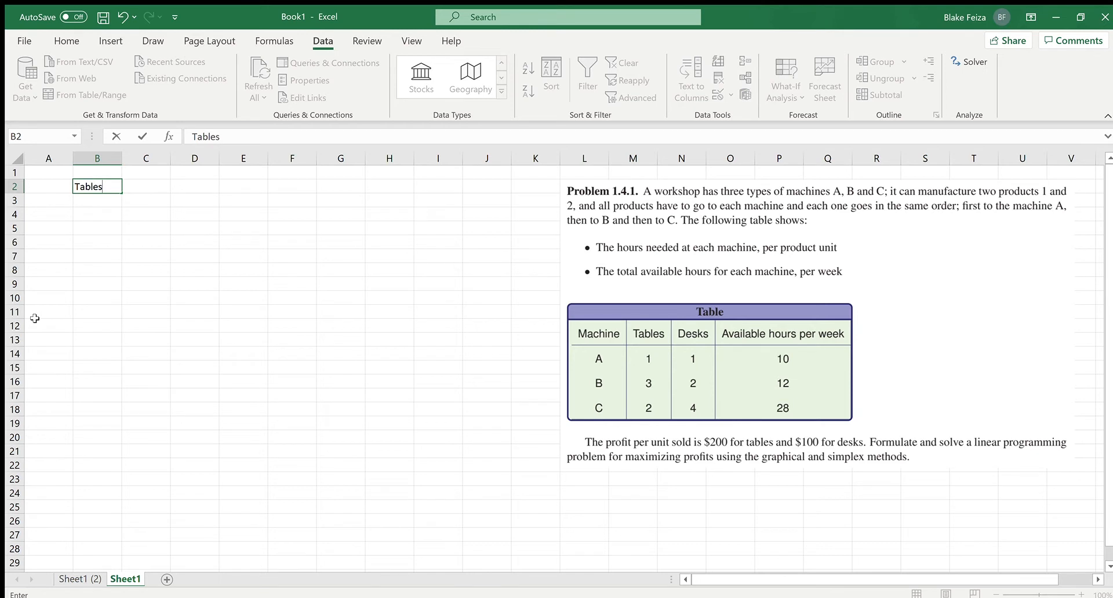
key("Tab")
type("Desks")
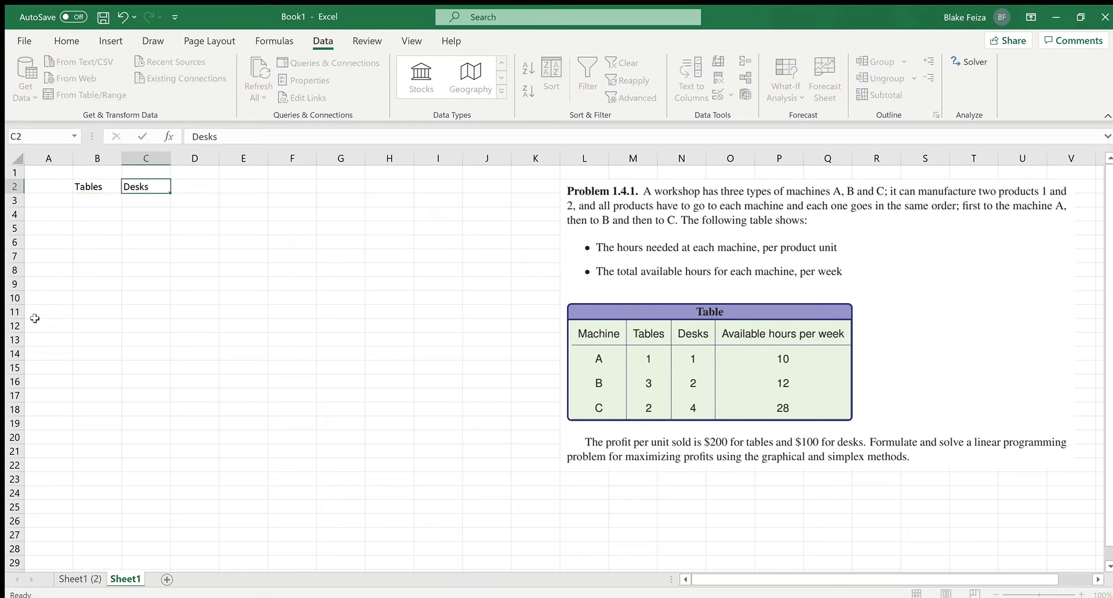
key("Return")
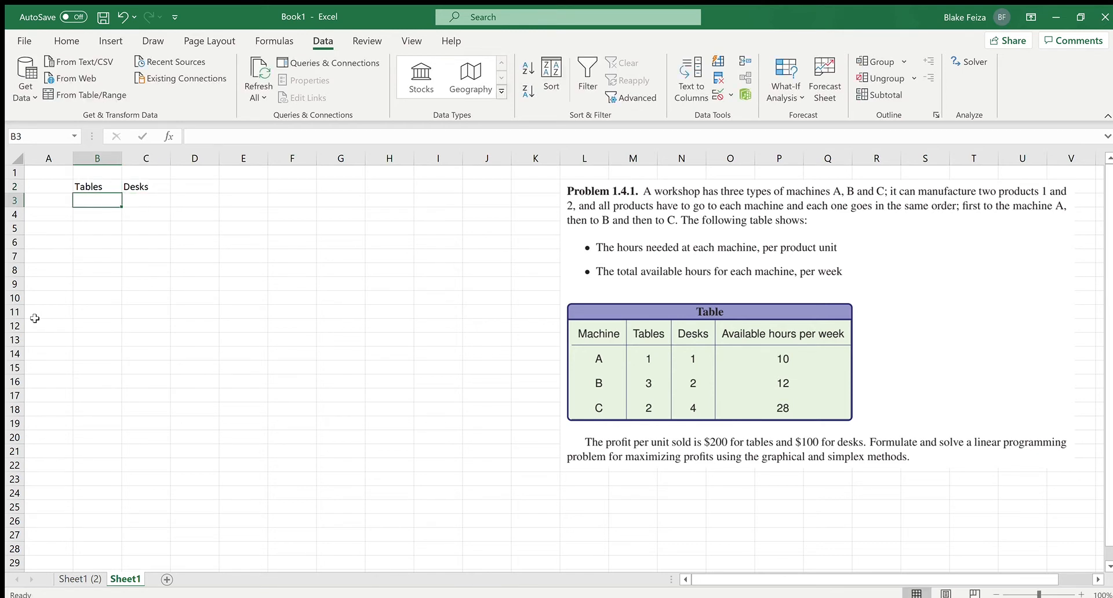
Add a Profit row in row 3 with 200 for Tables and 100 for Desks.
key("Left")
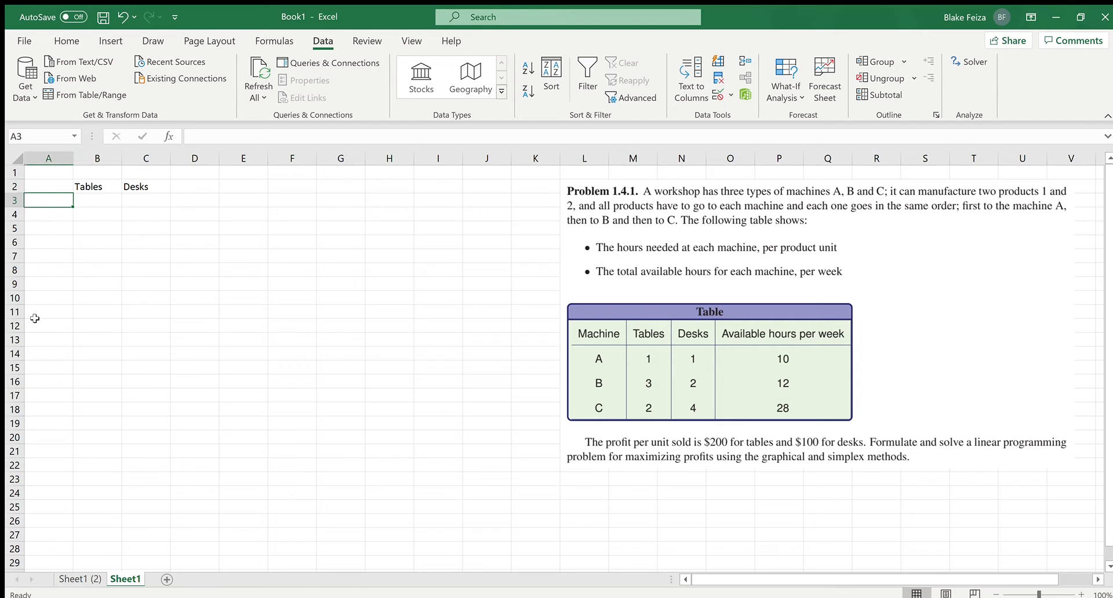
type("Profit")
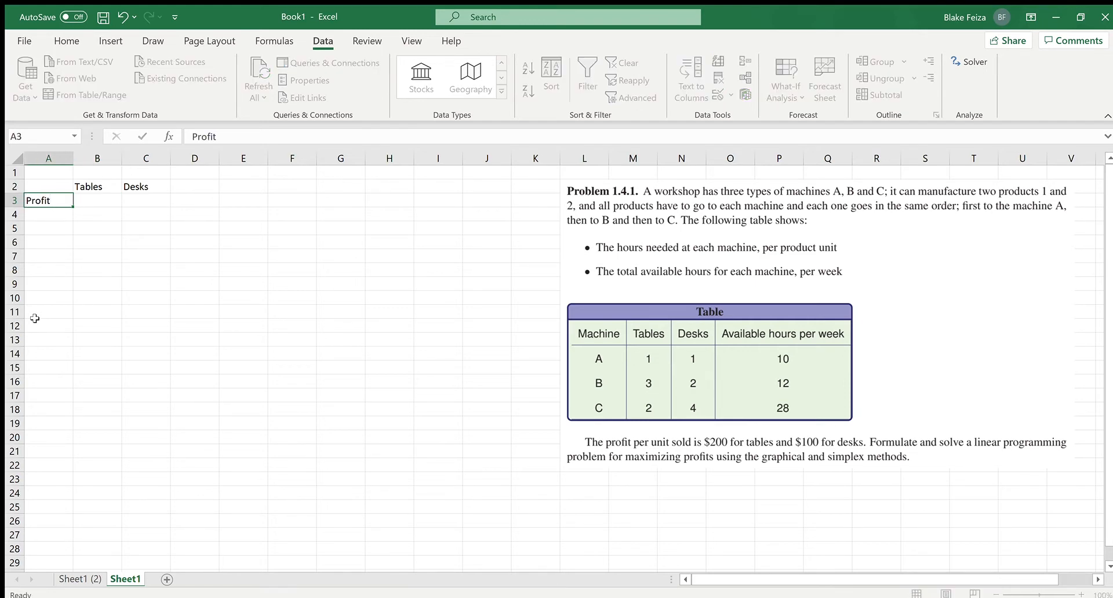
key("Tab")
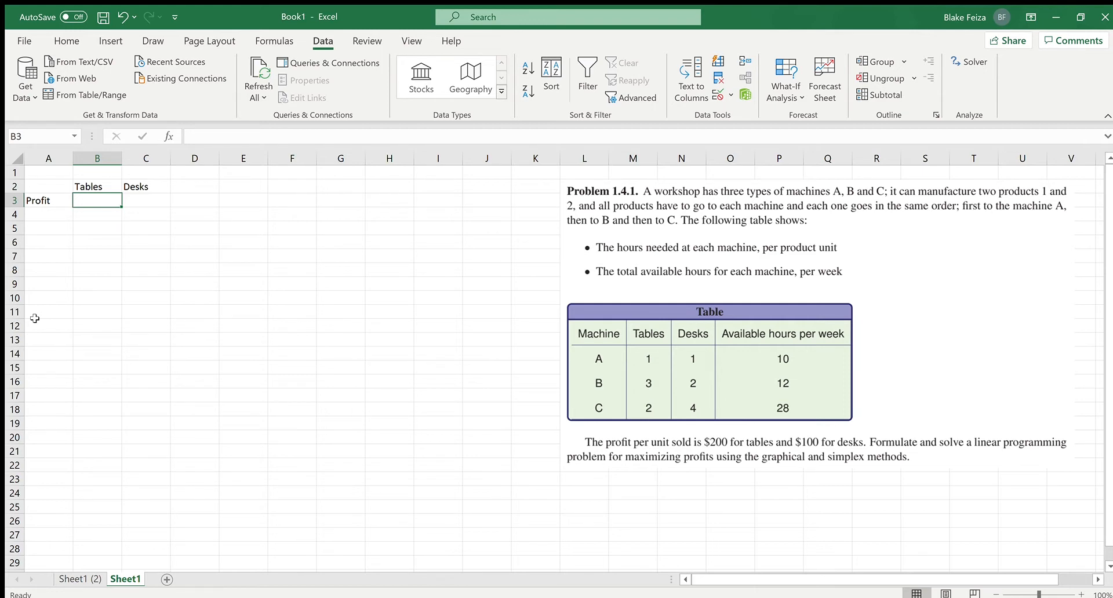
key("F2")
type("200")
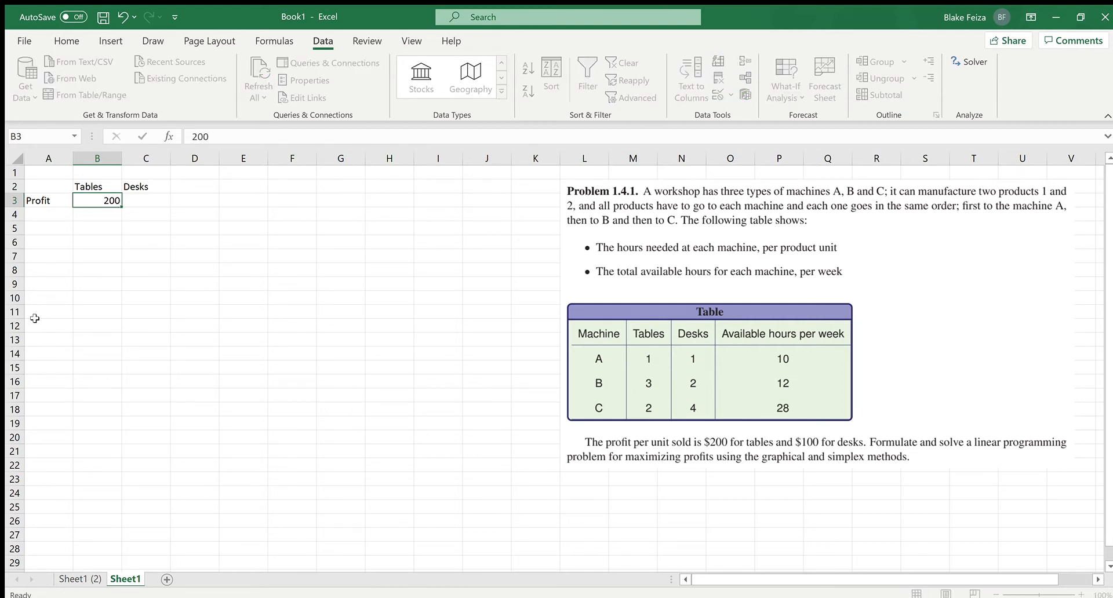
key("Tab")
type("100")
key("Return")
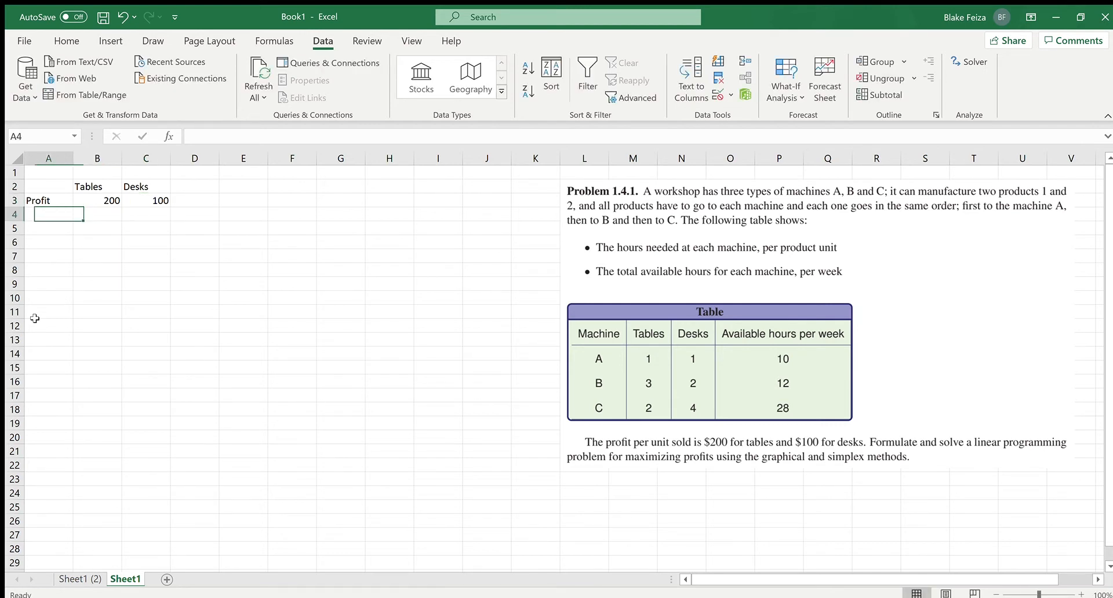
Label A4 as Variable Cells and widen column A to fit the text.
type("Vai")
type("iabl")
type("e Cells")
key("Tab")
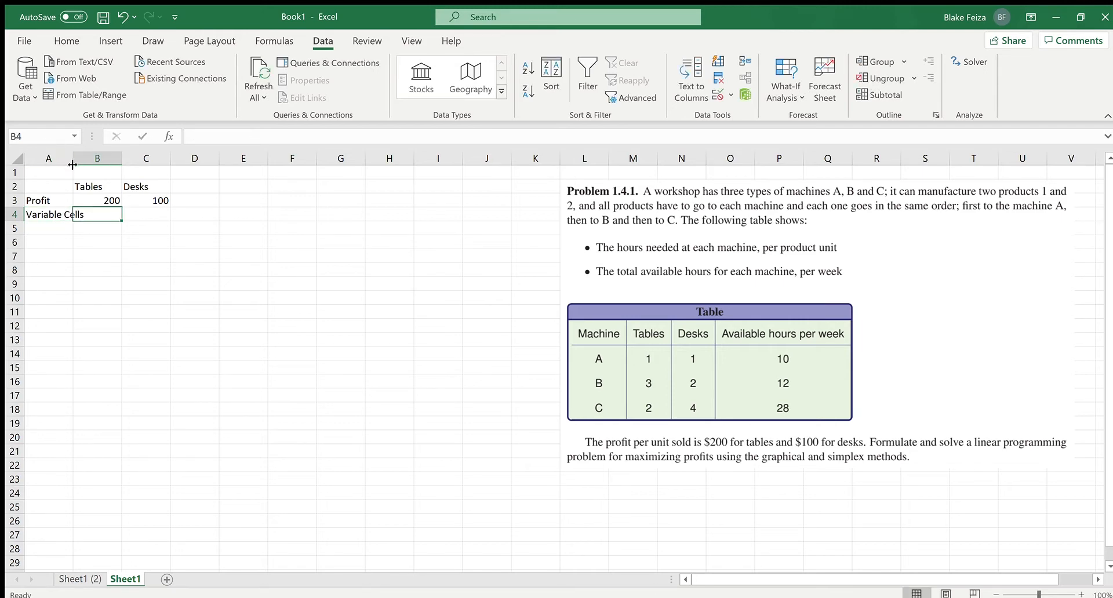
left_click_drag(75, 164, 87, 155)
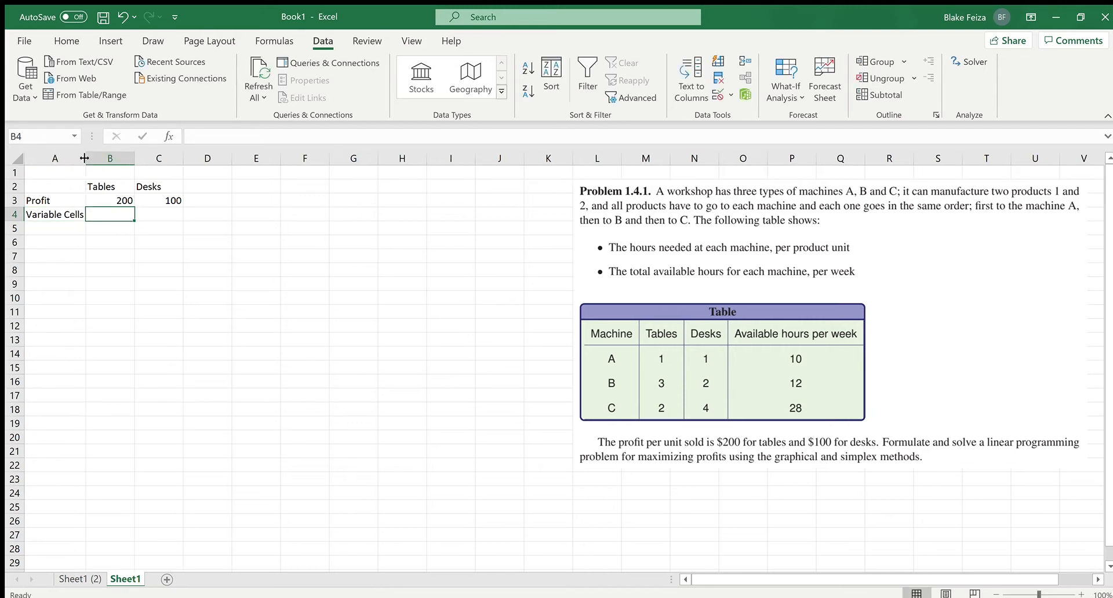
Set the variable cells for Tables (B4) and Desks (C4) to 0.
type("0")
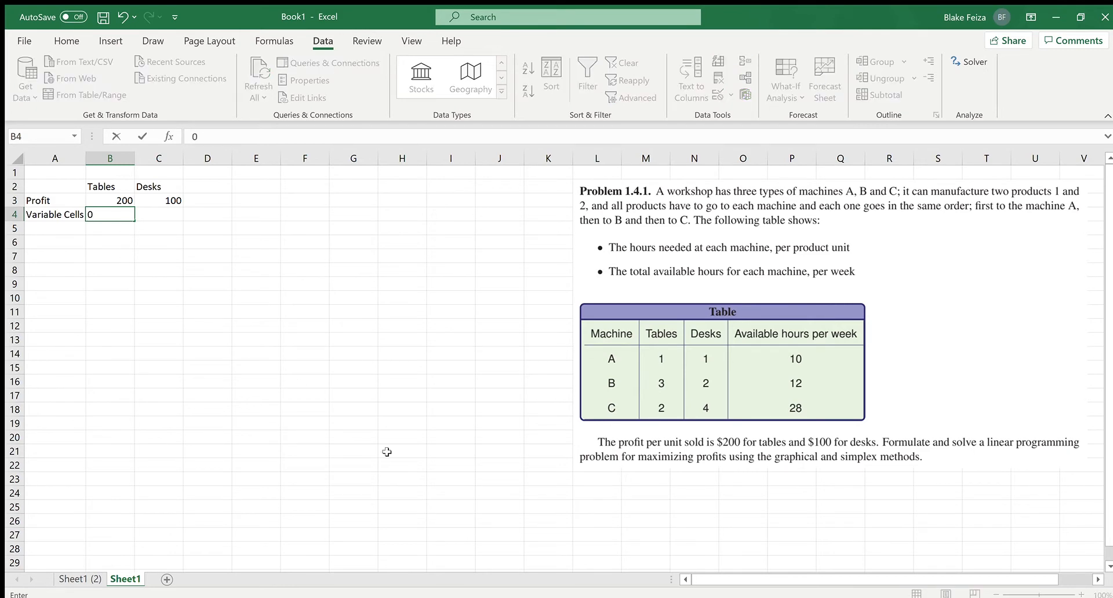
key("Tab")
type("0")
key("Left")
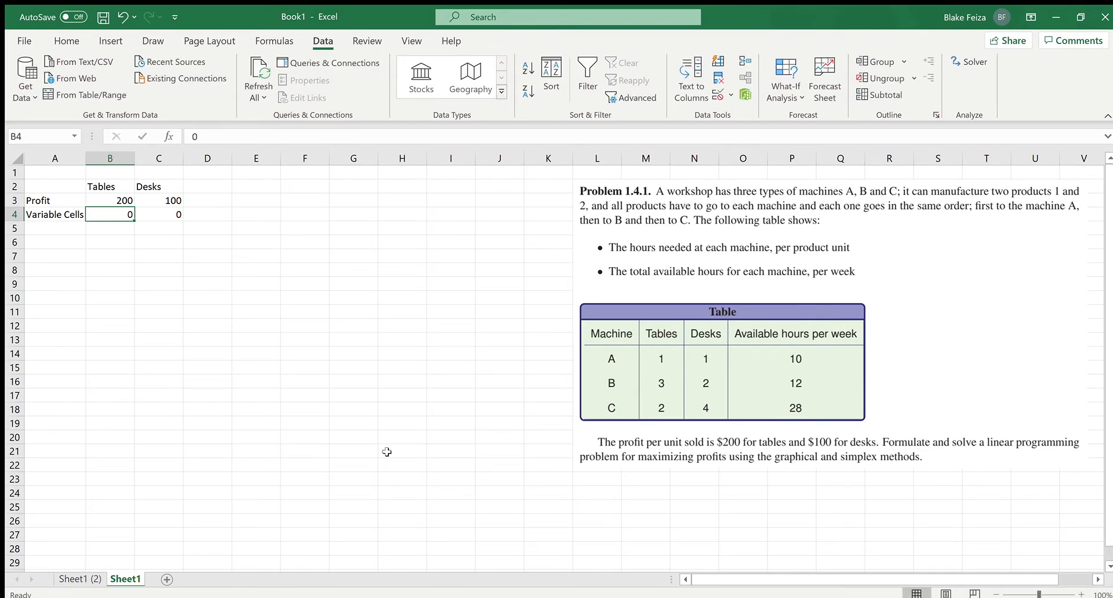
key("Right")
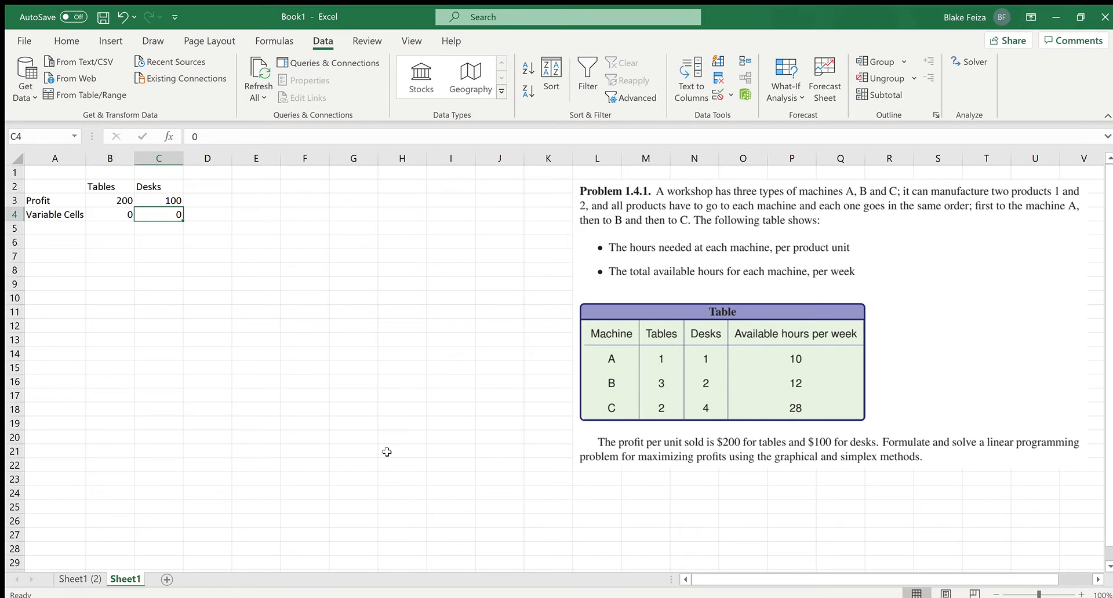
key("Left")
key("Right")
Enter the header Machine in A6 and list machines A, B and C below it in A7:A9.
key("Down")
key("Down")
key("Left")
key("Left")
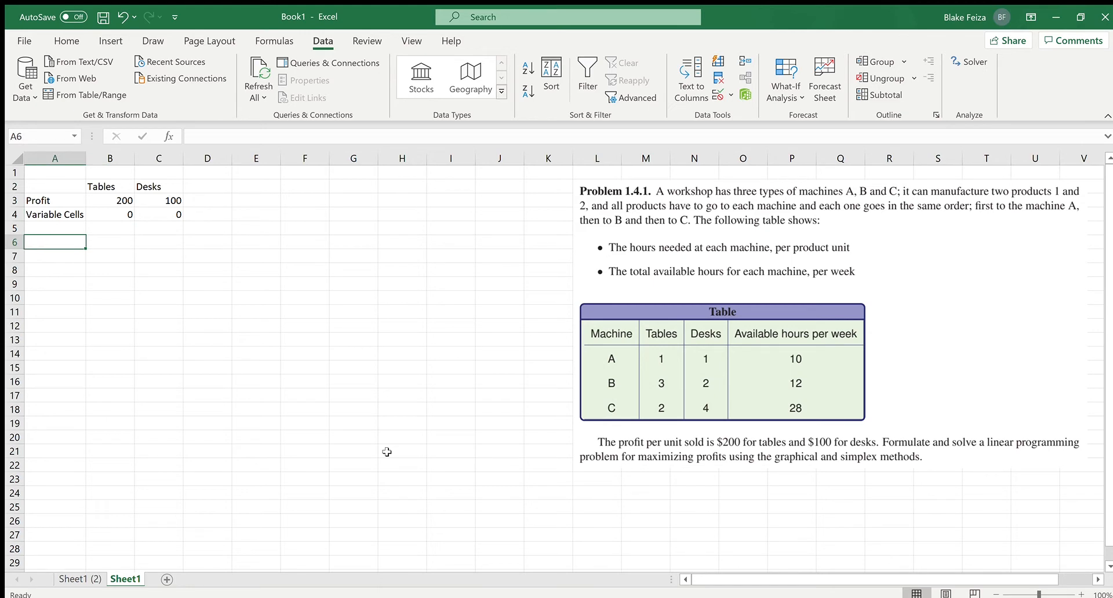
type("Machine")
key("Return")
type("A")
key("Return")
type("B")
key("Return")
type("C")
Enter the headers Tables, Desks and Total Hours in B6:D6 of the machine table.
key("Tab")
key("Up")
key("Up")
key("Up")
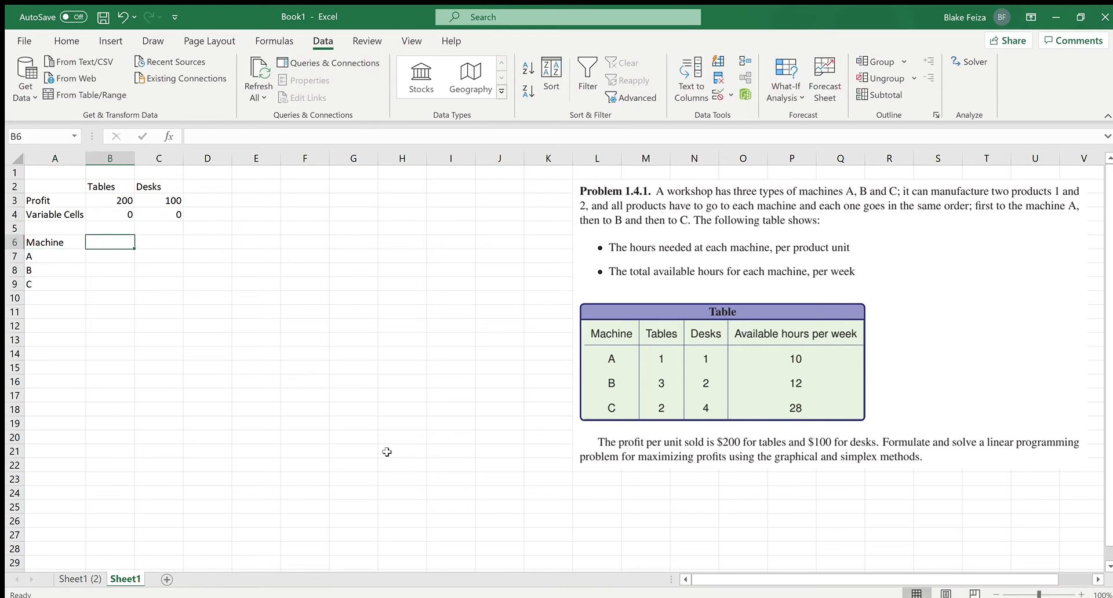
type("Tables")
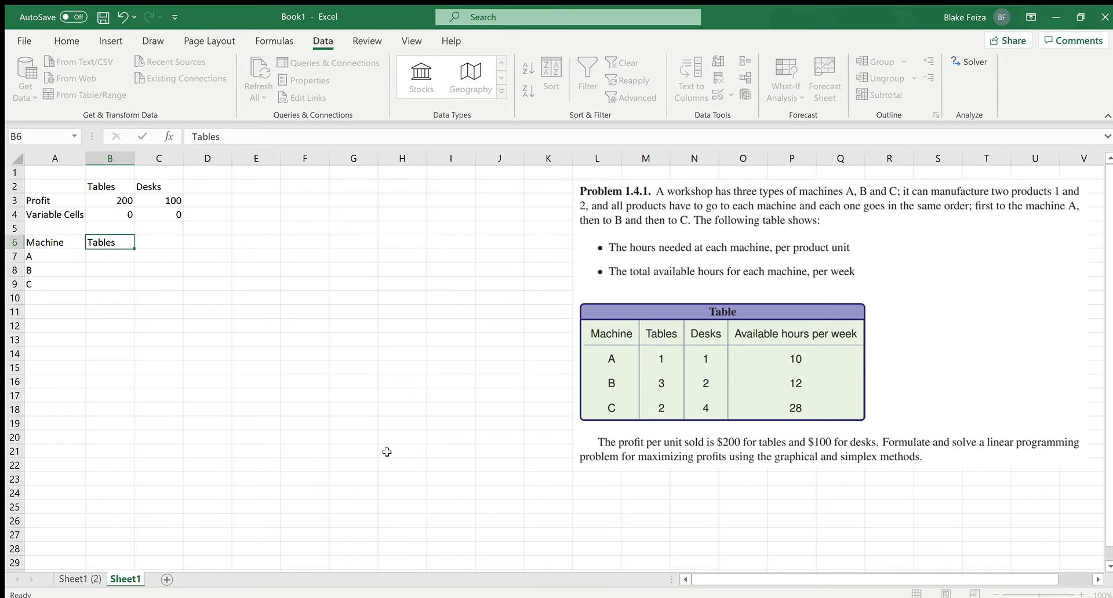
key("Tab")
type("Des")
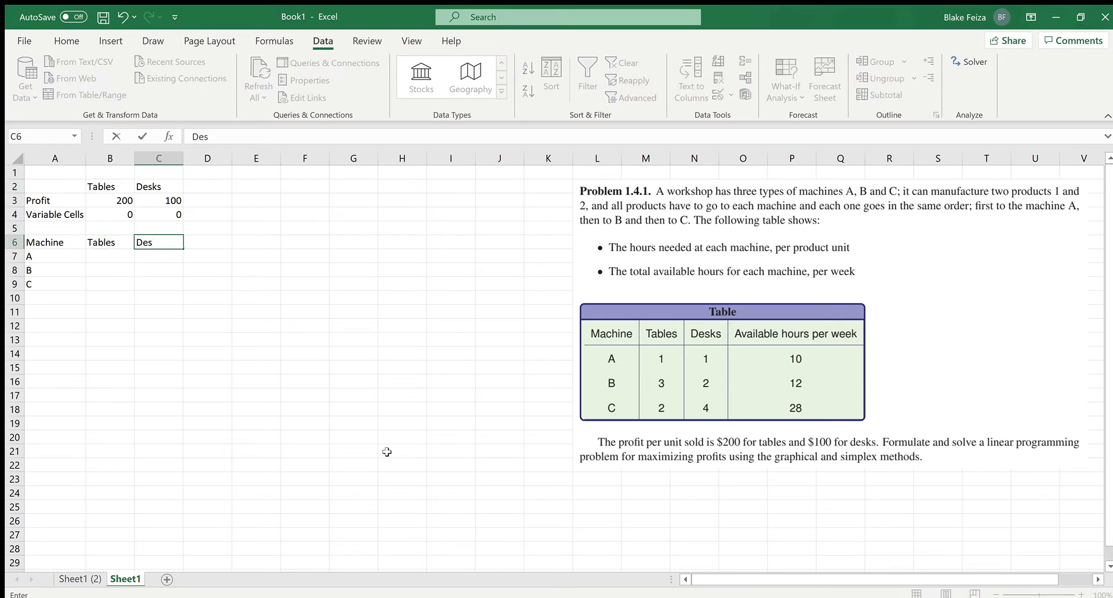
type("ks")
key("Tab")
type("Total ")
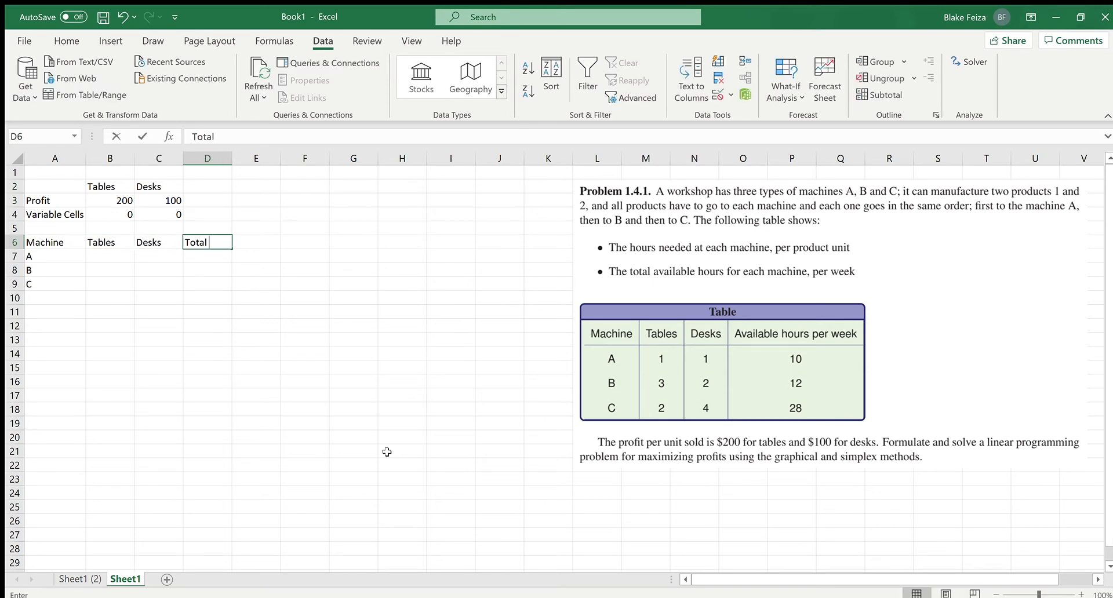
type("Hours")
key("ctrl+Return")
Enter machine A's hours per unit in row 7: 1 for Tables and 1 for Desks.
left_click(105, 256)
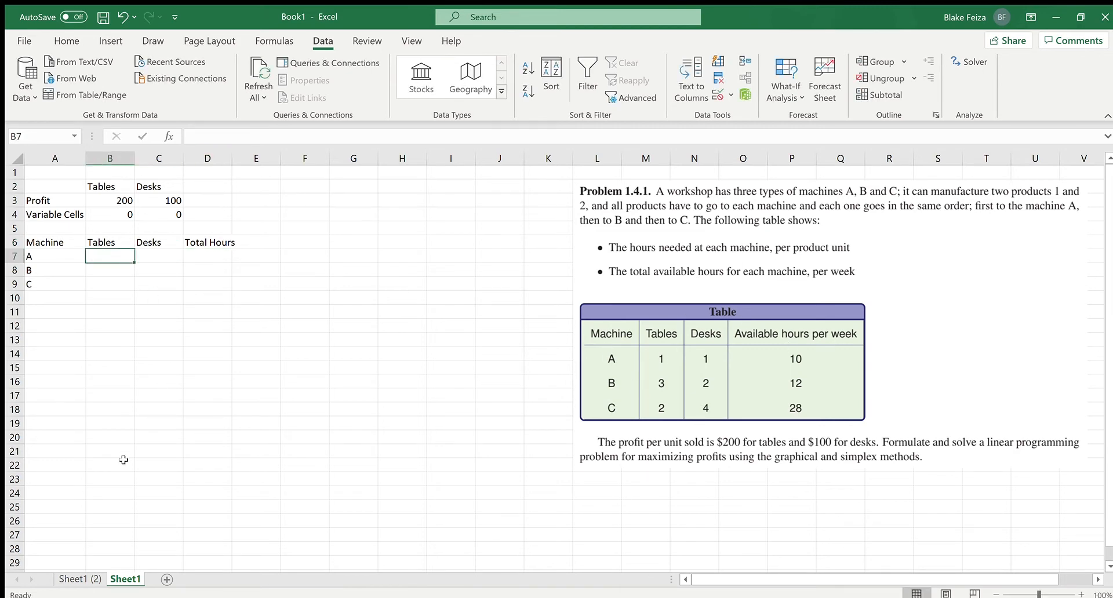
type("1")
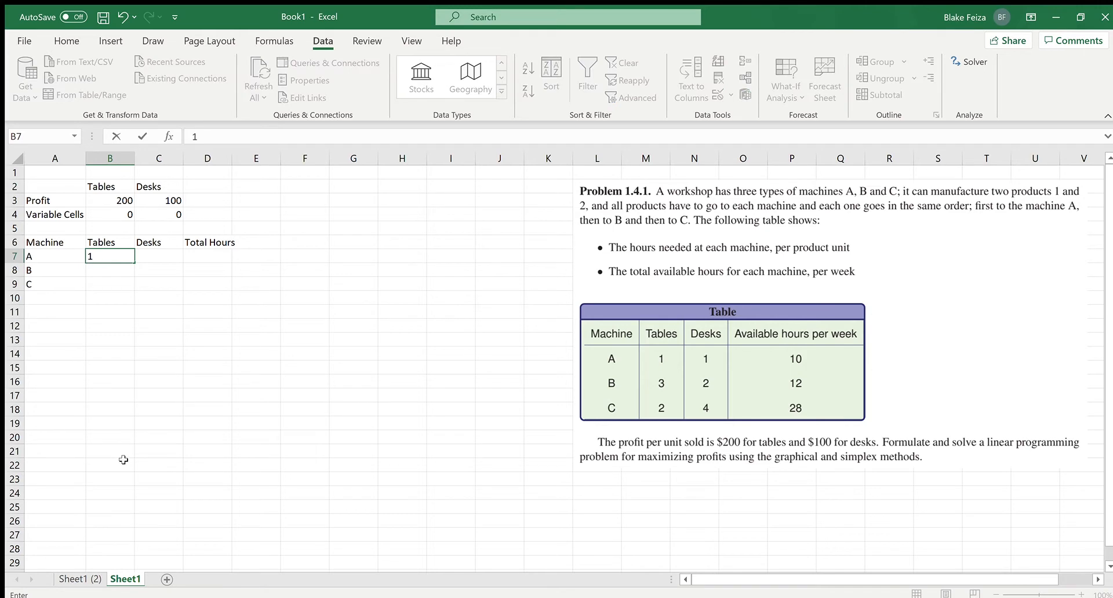
key("Tab")
type("1")
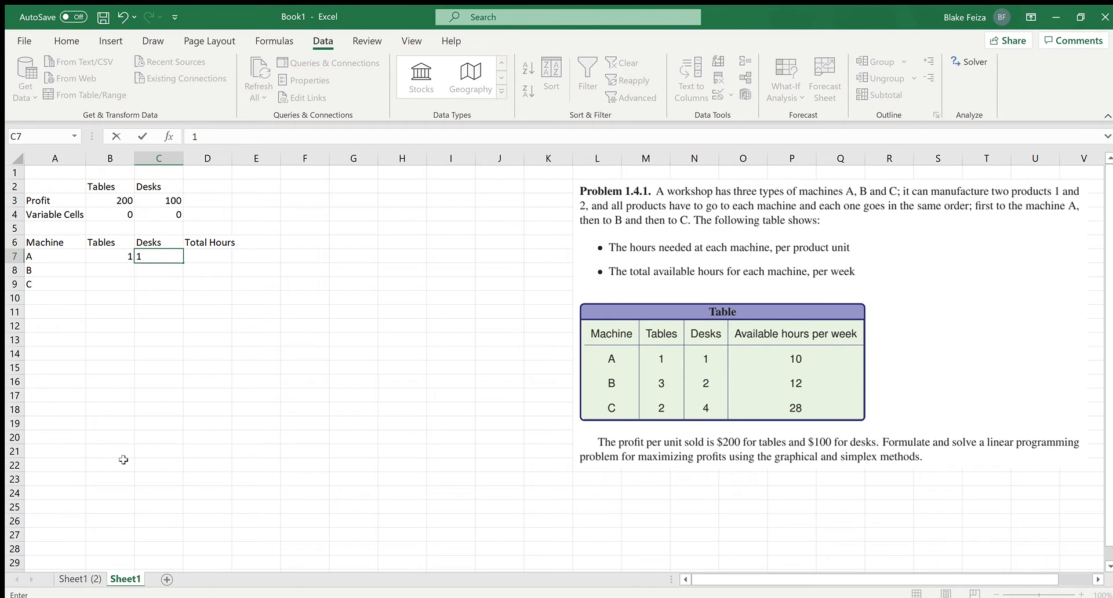
key("Return")
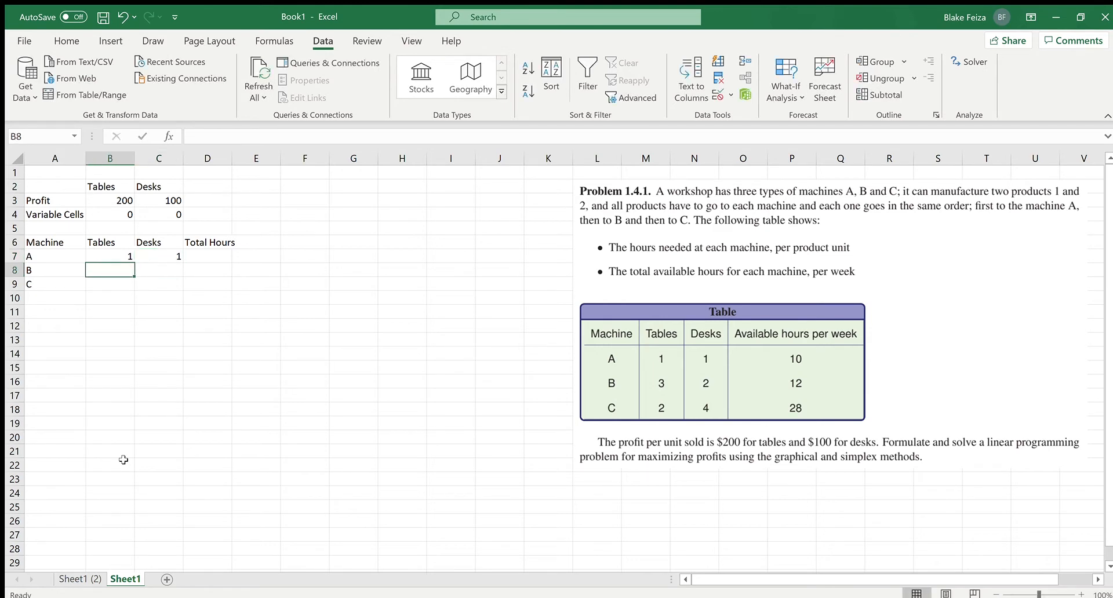
Enter the hours per unit for Tables and Desks: 3 and 2 for machine B, 2 and 4 for machine C.
type("2")
type("3")
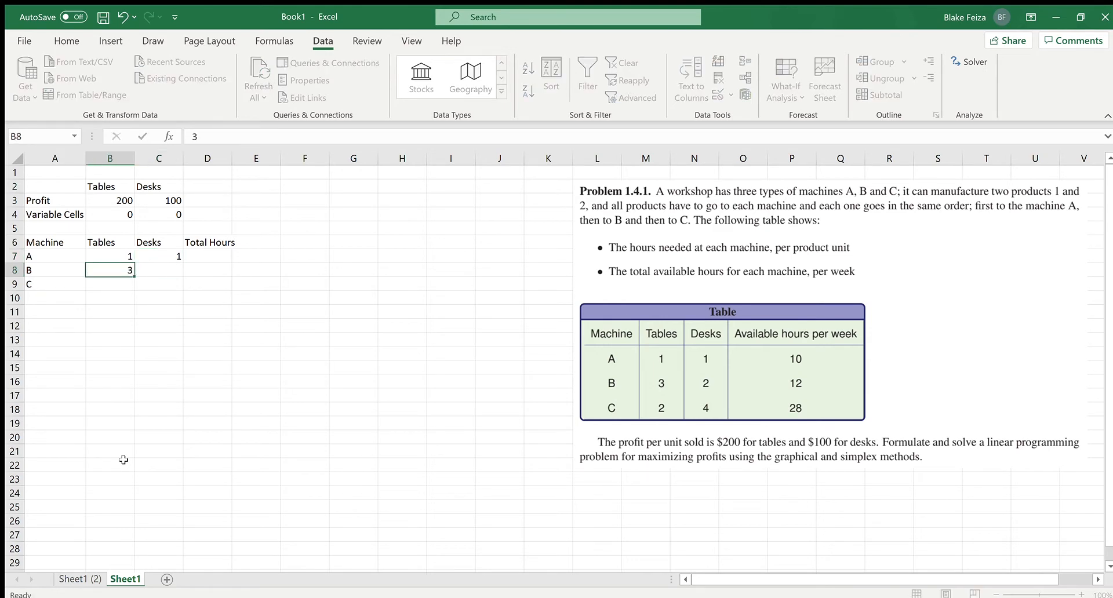
key("Tab")
type("2")
key("Return")
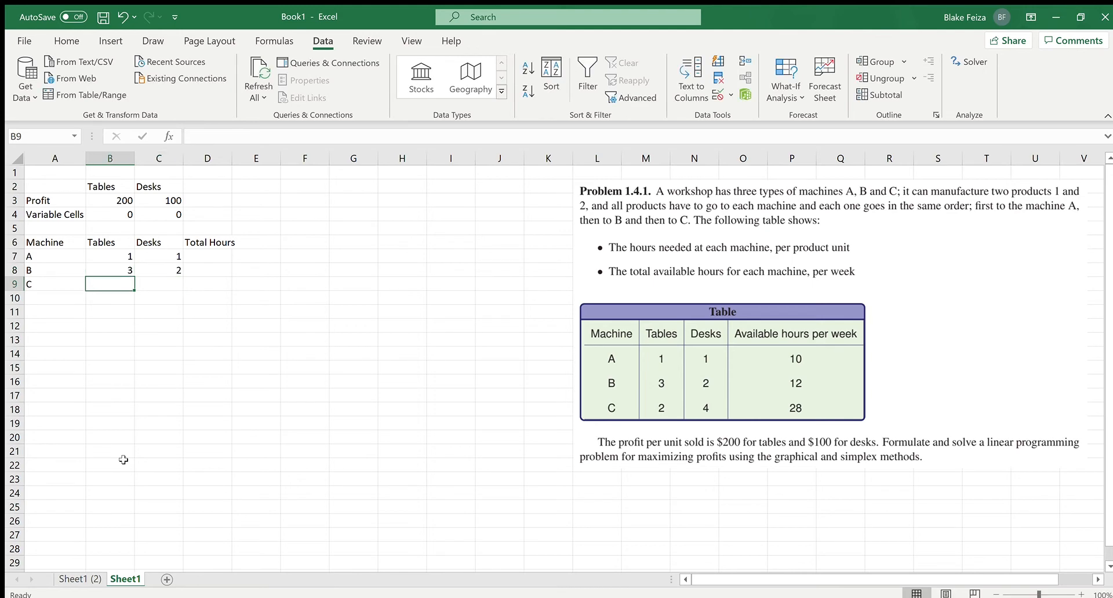
type("2")
key("Tab")
type("4")
key("Tab")
Fill the Total Hours column with 10 for machine A, 12 for B and 28 for C.
key("Up")
key("Up")
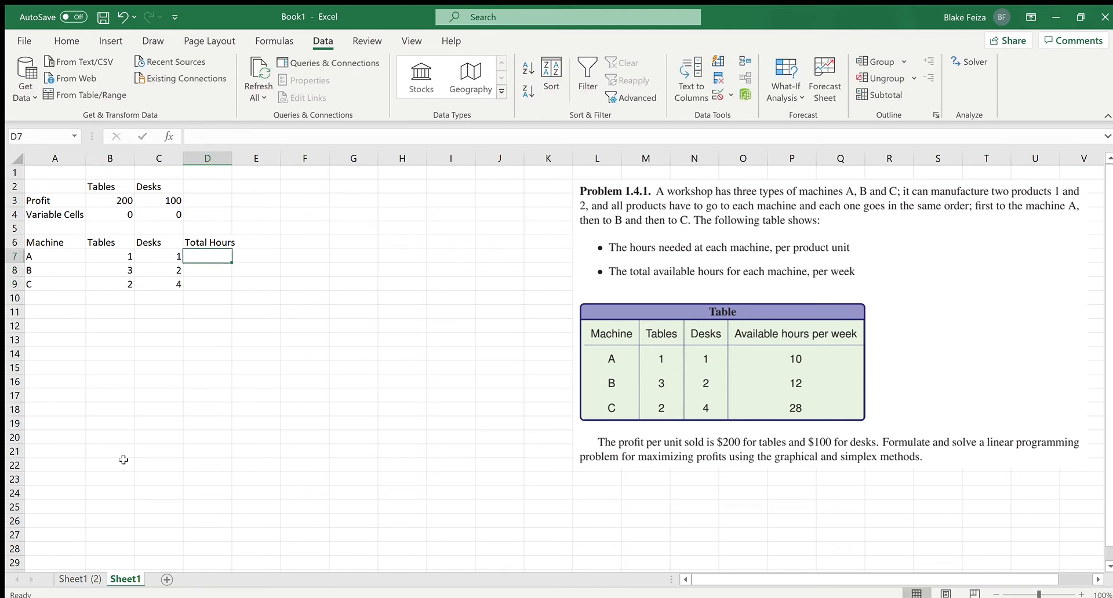
type("10")
key("Return")
type("12")
key("Return")
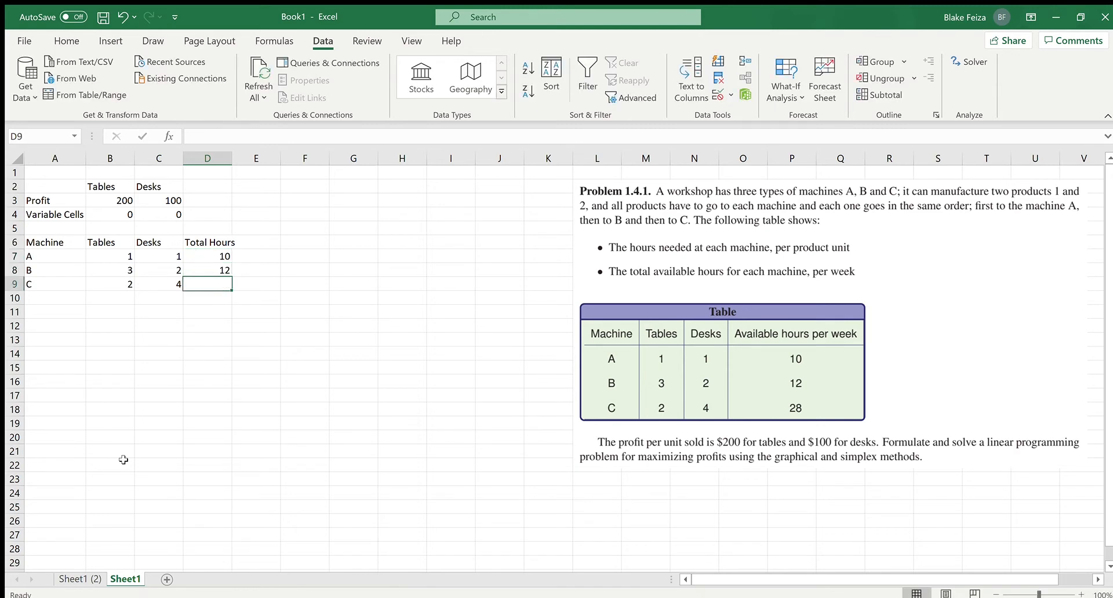
type("28")
key("Return")
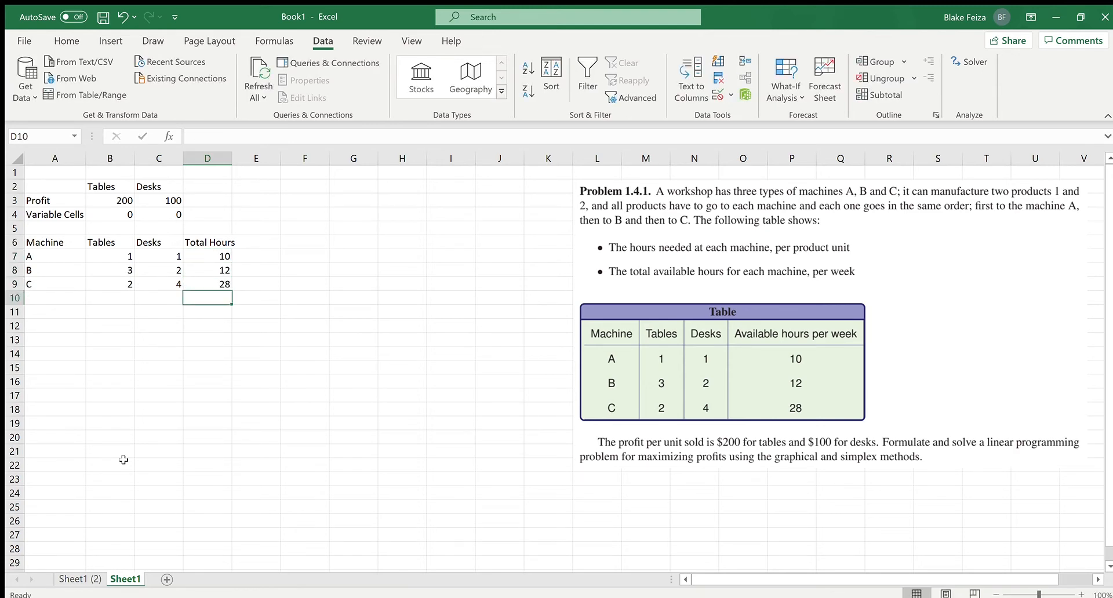
key("Down")
key("Left")
key("Up")
key("Up")
key("Up")
key("Left")
key("Right")
key("Down")
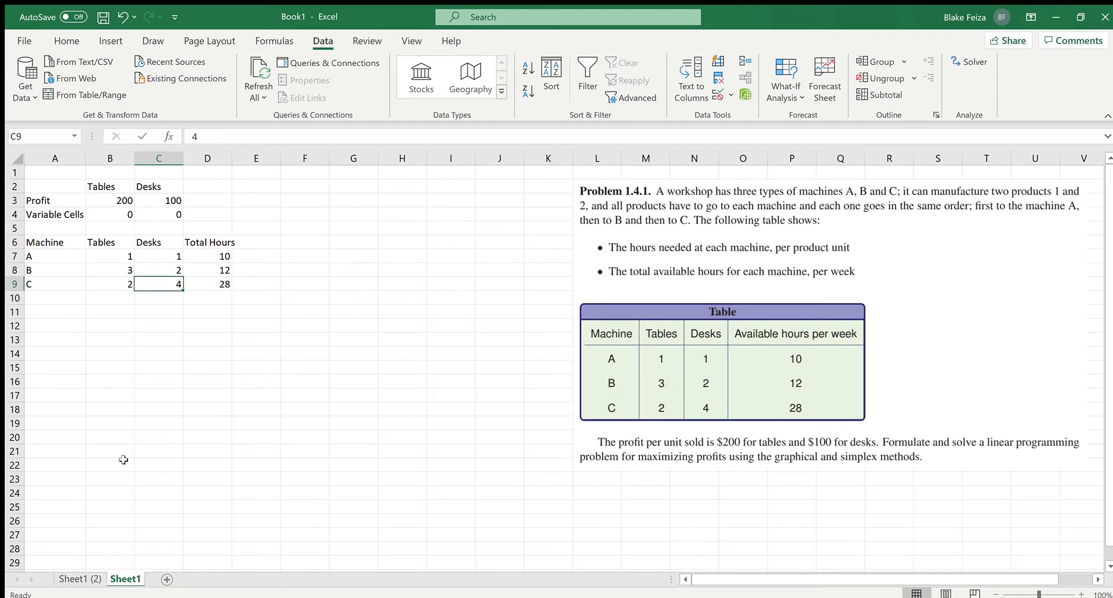
key("Left")
key("Up")
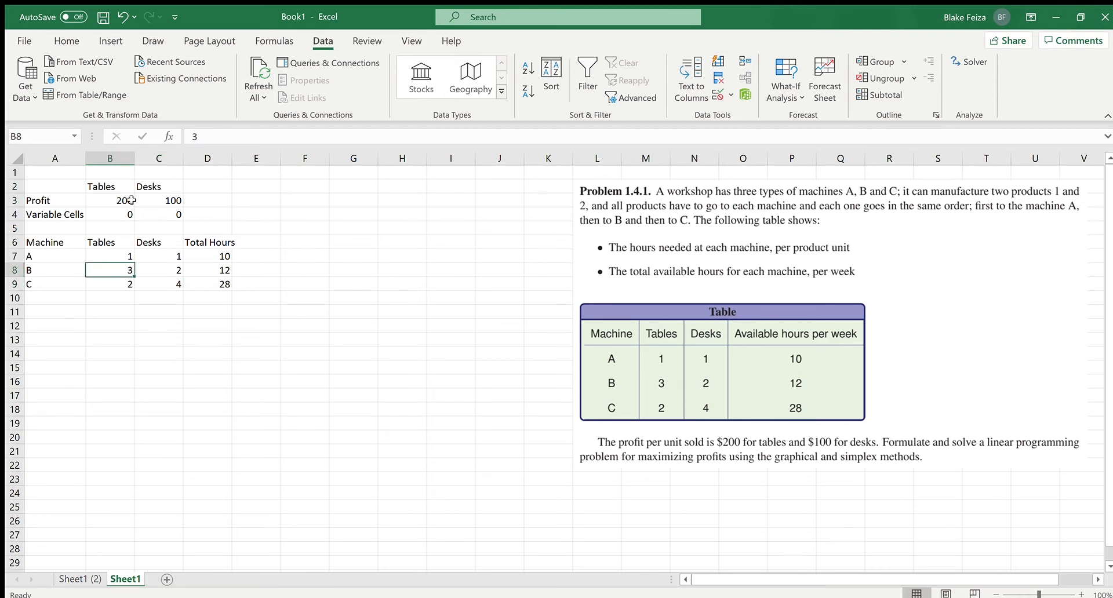
left_click(53, 315)
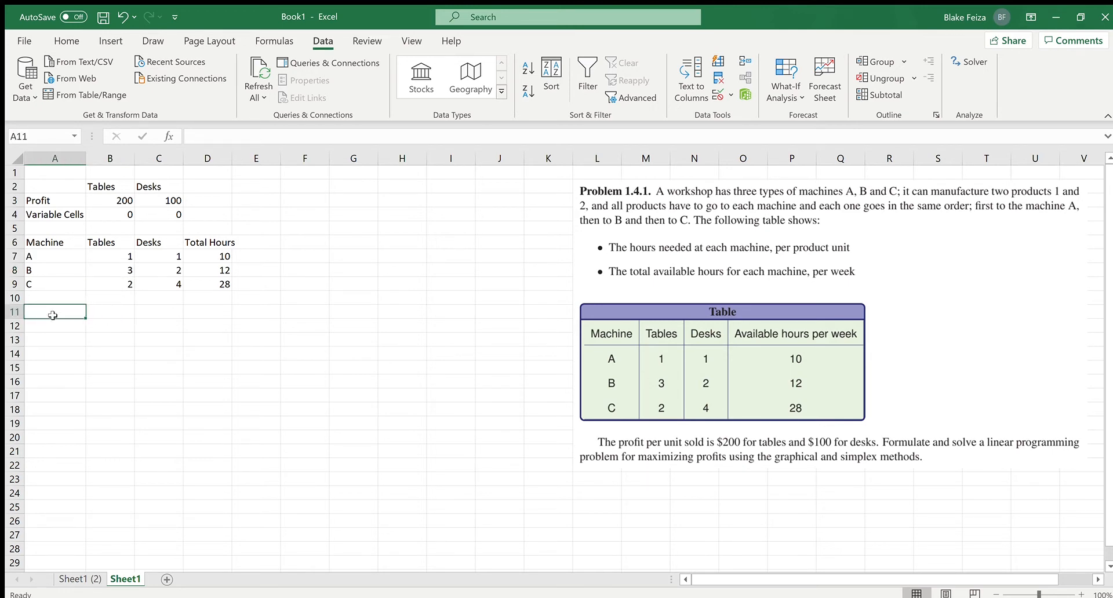
key("Right")
key("Right")
key("Right")
key("Left")
key("Down")
key("Right")
key("Up")
key("Up")
key("Up")
key("Up")
key("Up")
key("Down")
key("Down")
key("Up")
key("Down")
key("Down")
key("Down")
key("Down")
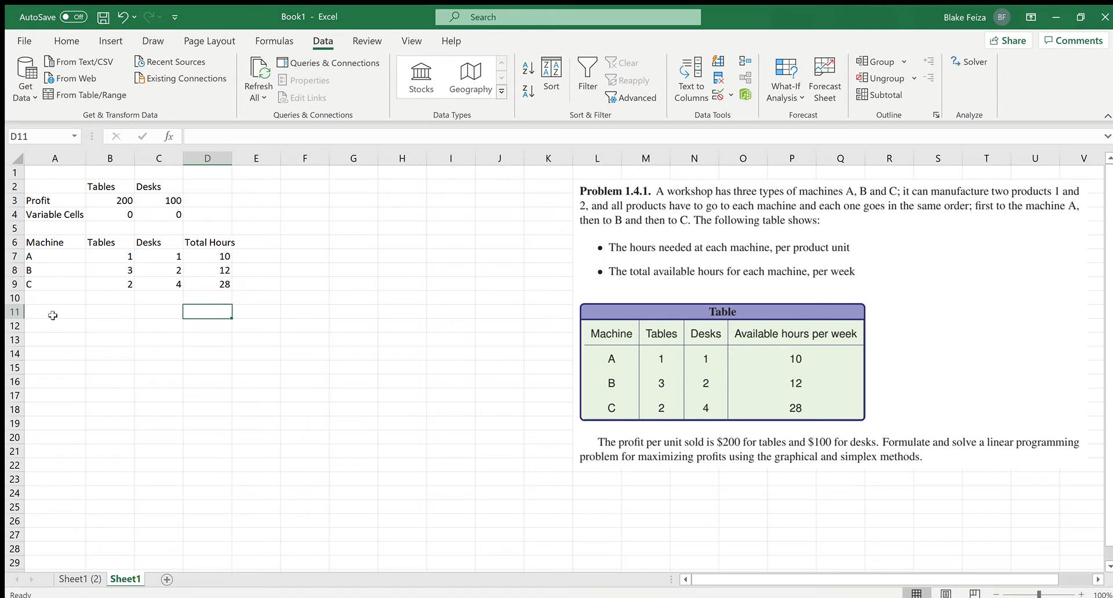
Enter the headers Tables in B11 and Desks in C11 below the machine table.
key("Up")
key("Left")
key("Left")
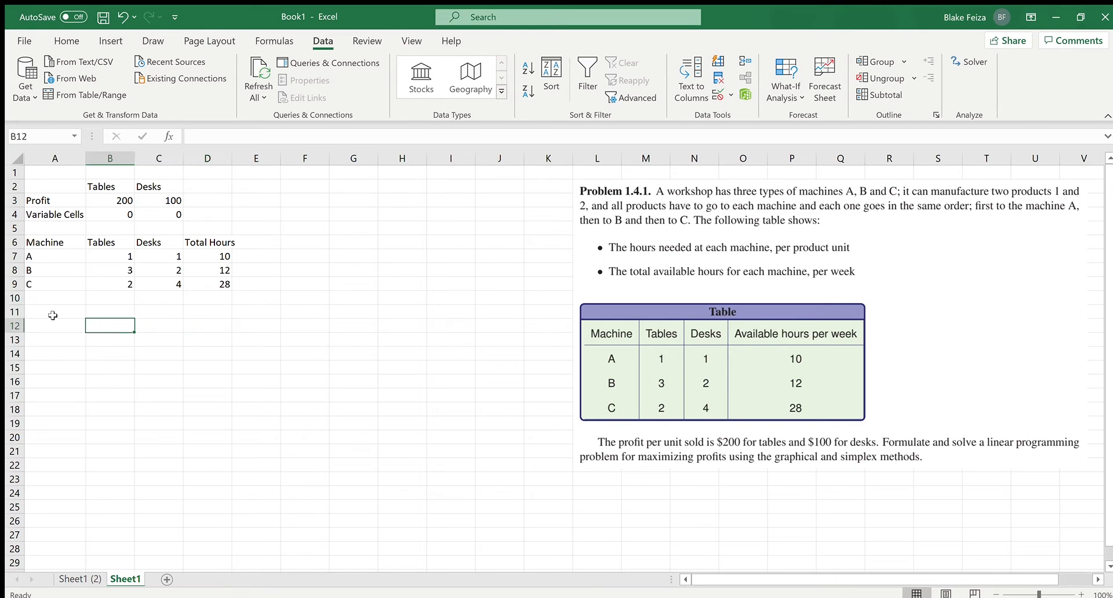
type("Table")
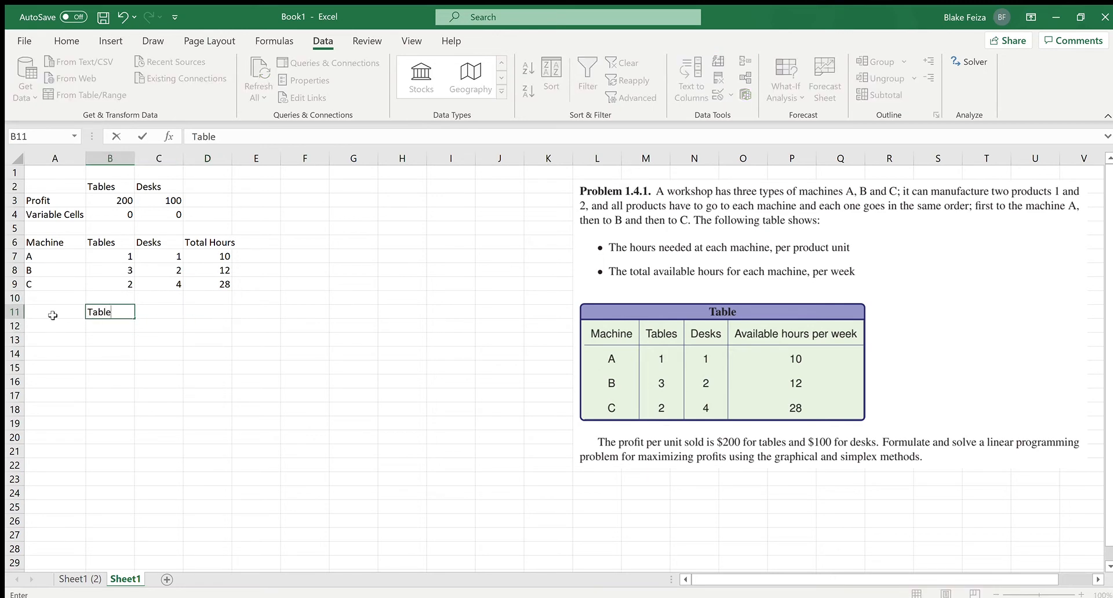
key("Tab")
type("D")
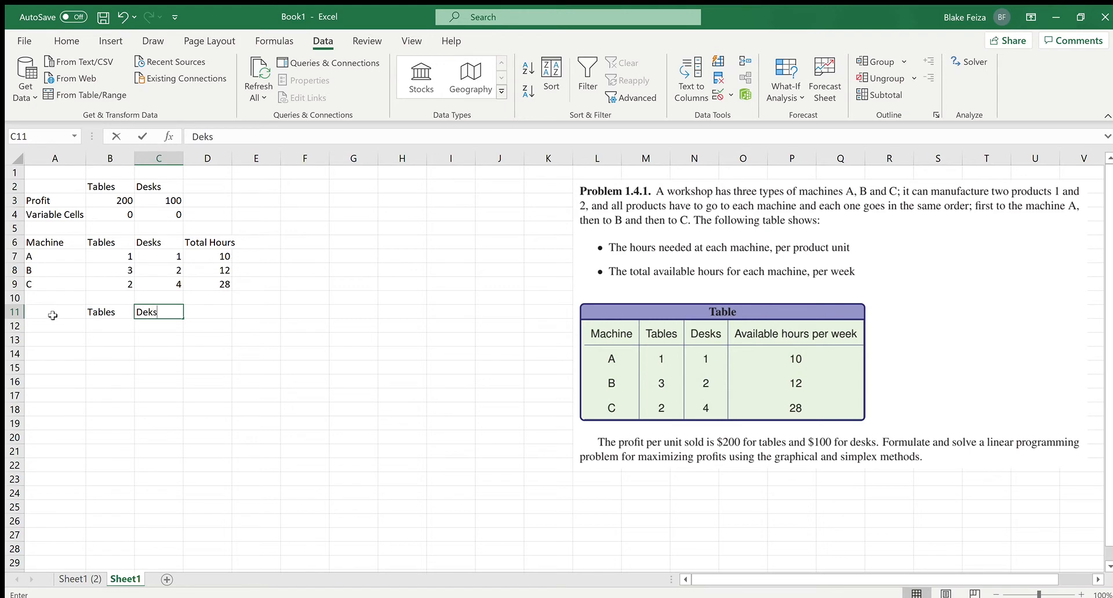
key("BackSpace")
type("esk")
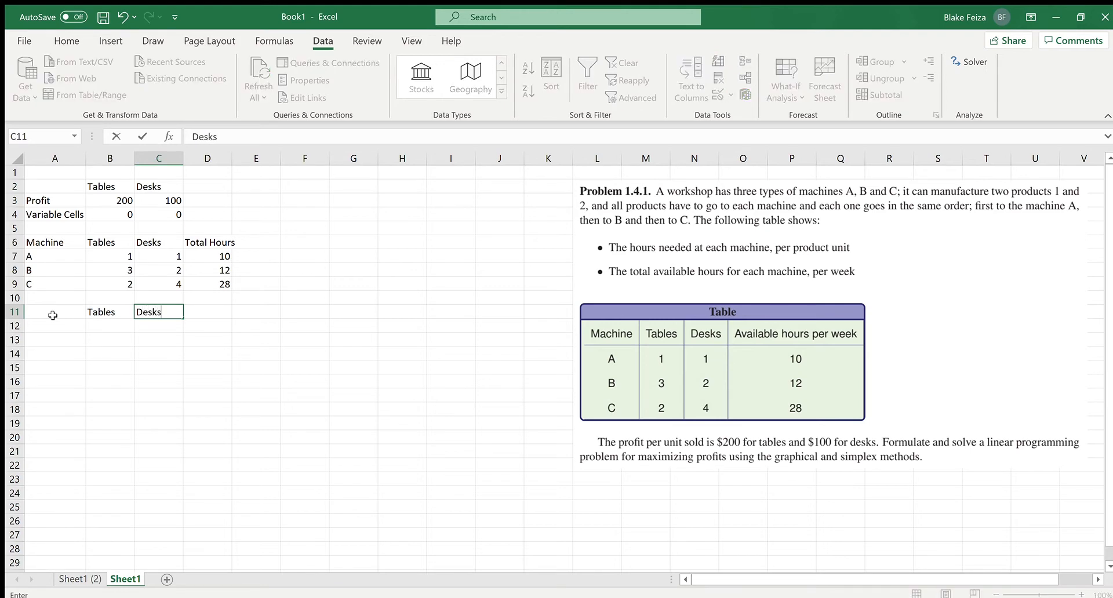
type("s")
key("Return")
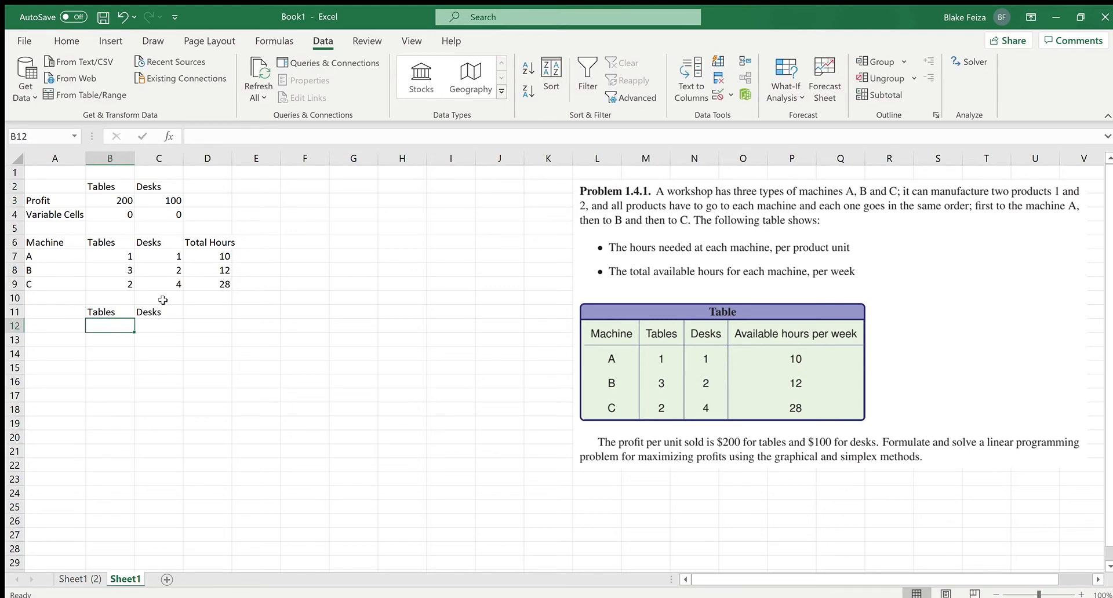
Label cell A11 as Hours.
left_click(45, 312)
type("Hours")
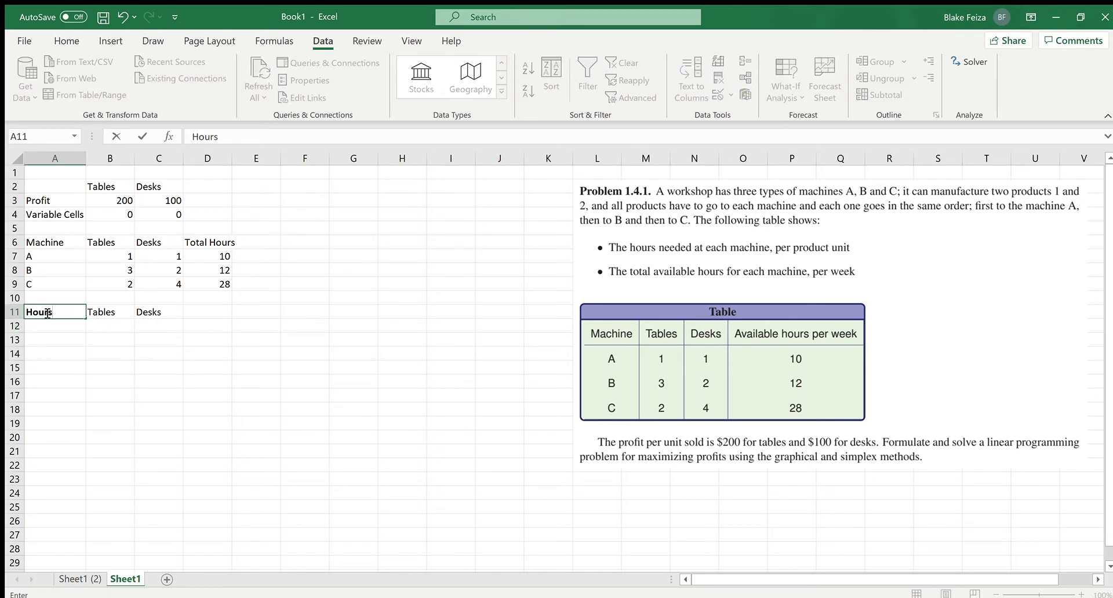
key("Return")
Enter the formula =PRODUCT(B4,B7) in B12 to compute machine A's hours for Tables.
key("Tab")
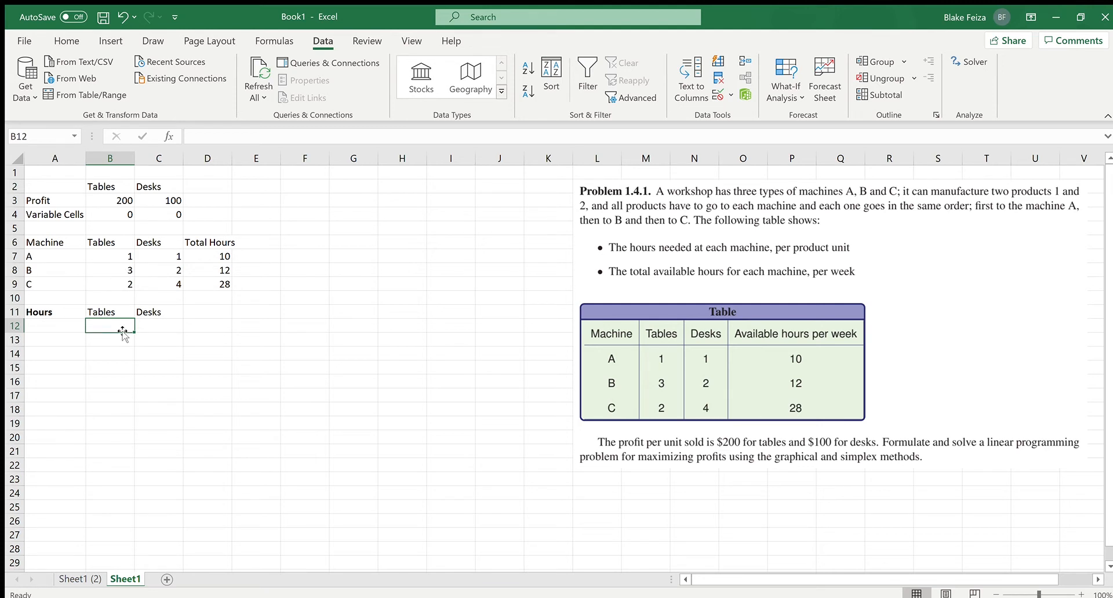
type("=product")
key("Tab")
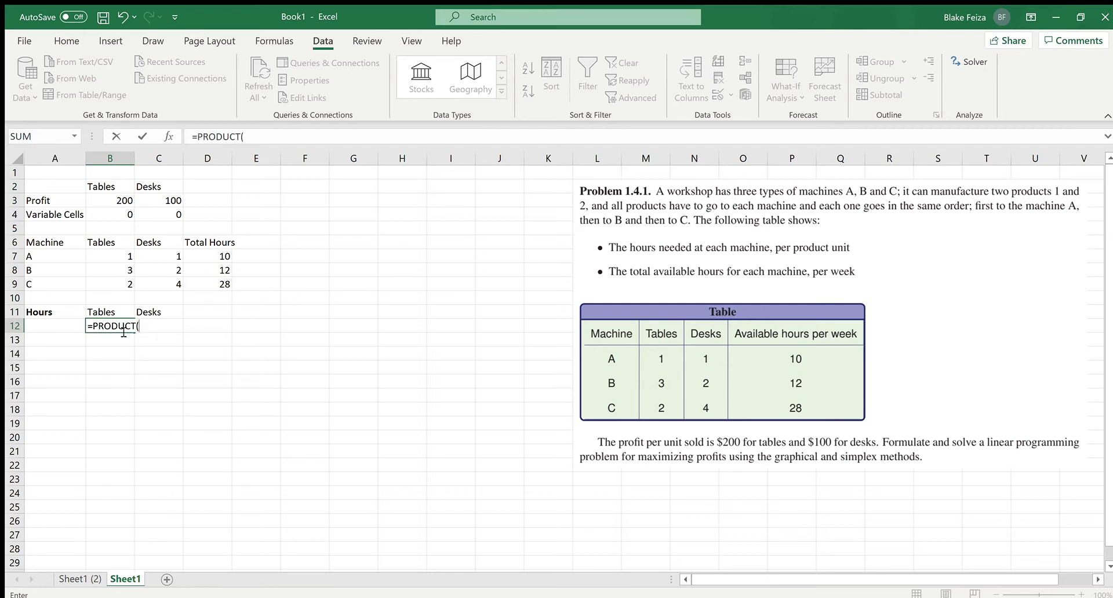
left_click(117, 216)
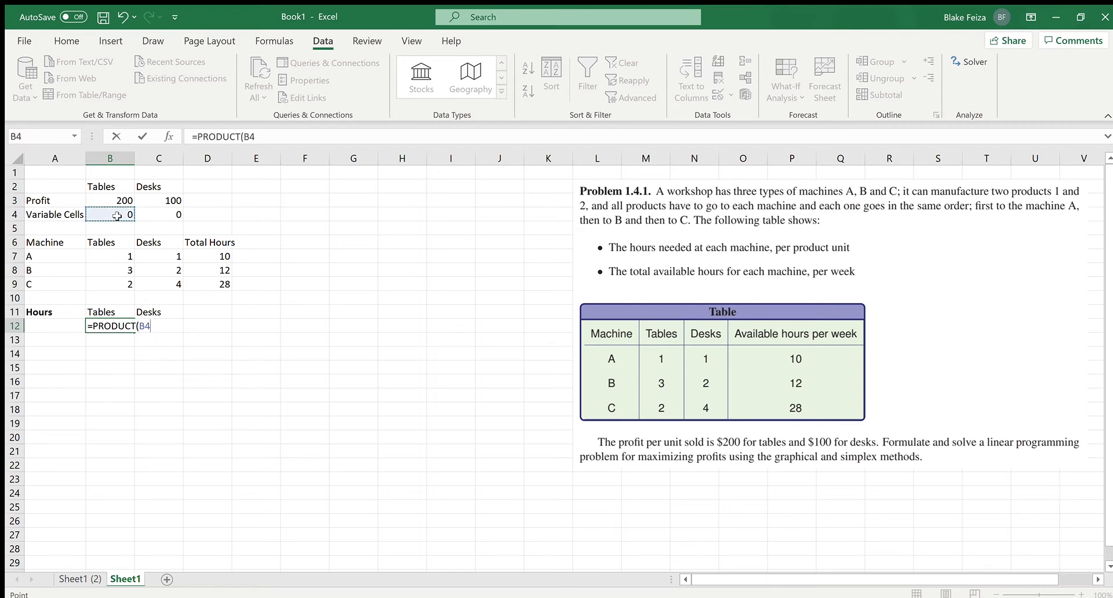
type(",")
left_click(120, 255)
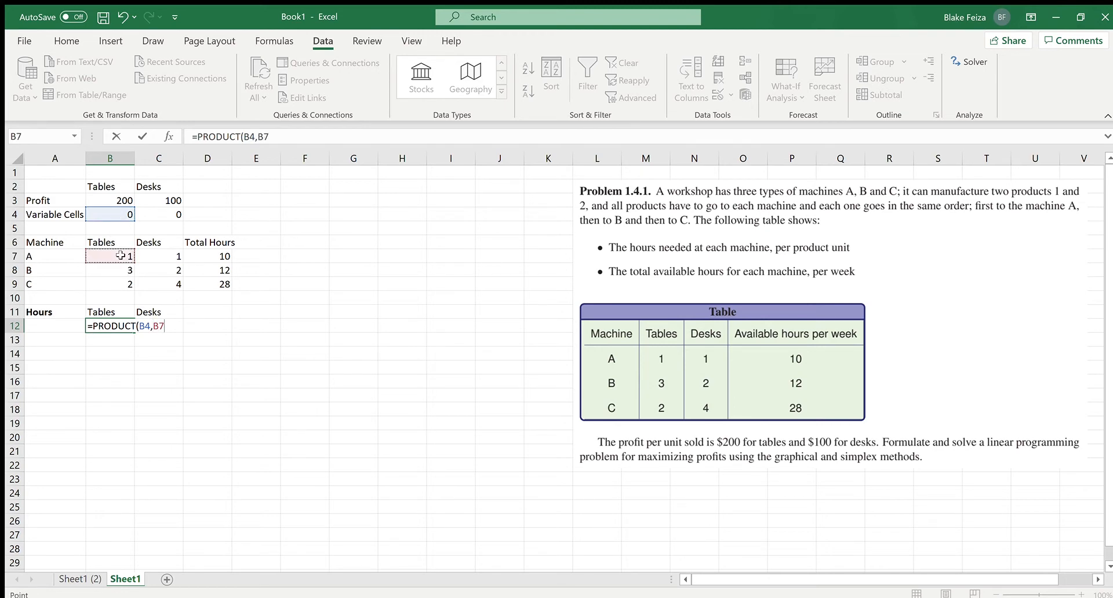
type(")")
key("ctrl+Return")
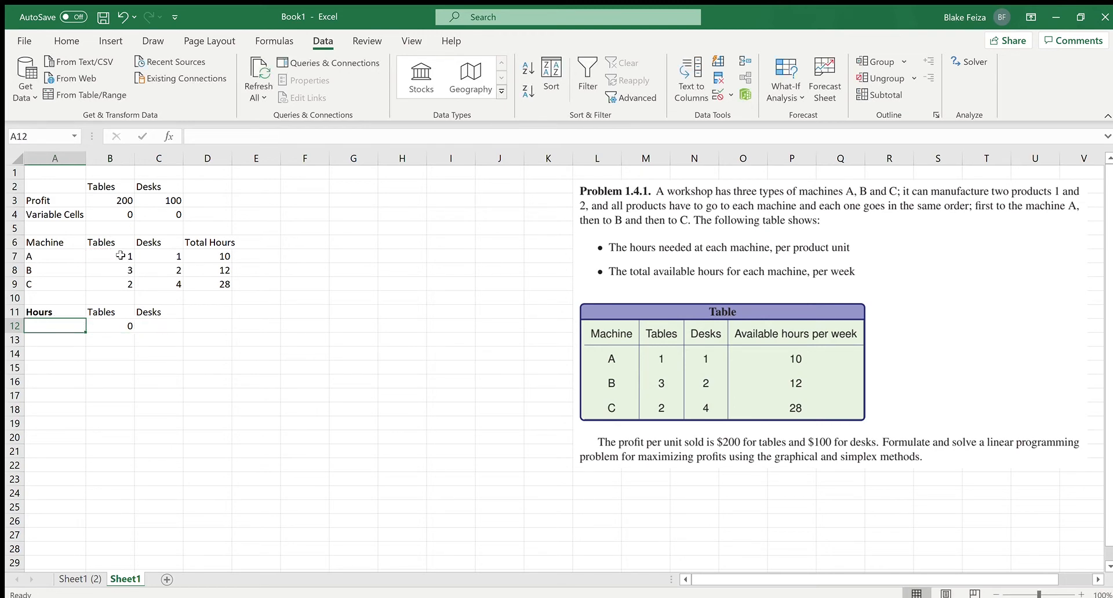
Make the B4 reference absolute in the B12 formula so it reads =PRODUCT($B$4,B7).
left_click(245, 136)
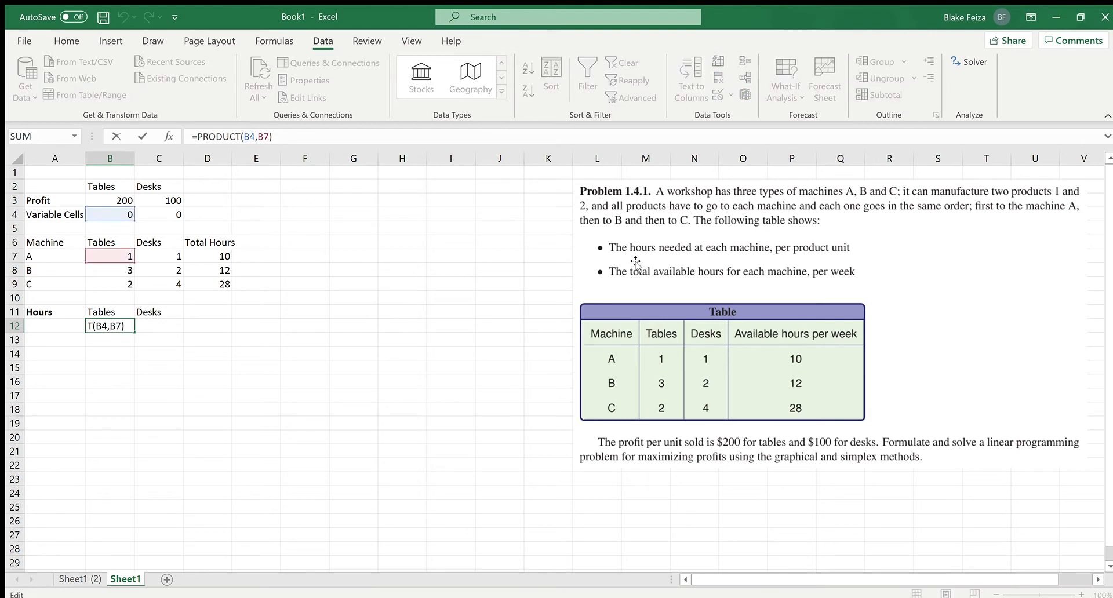
type("$")
key("Right")
type("$")
key("Right")
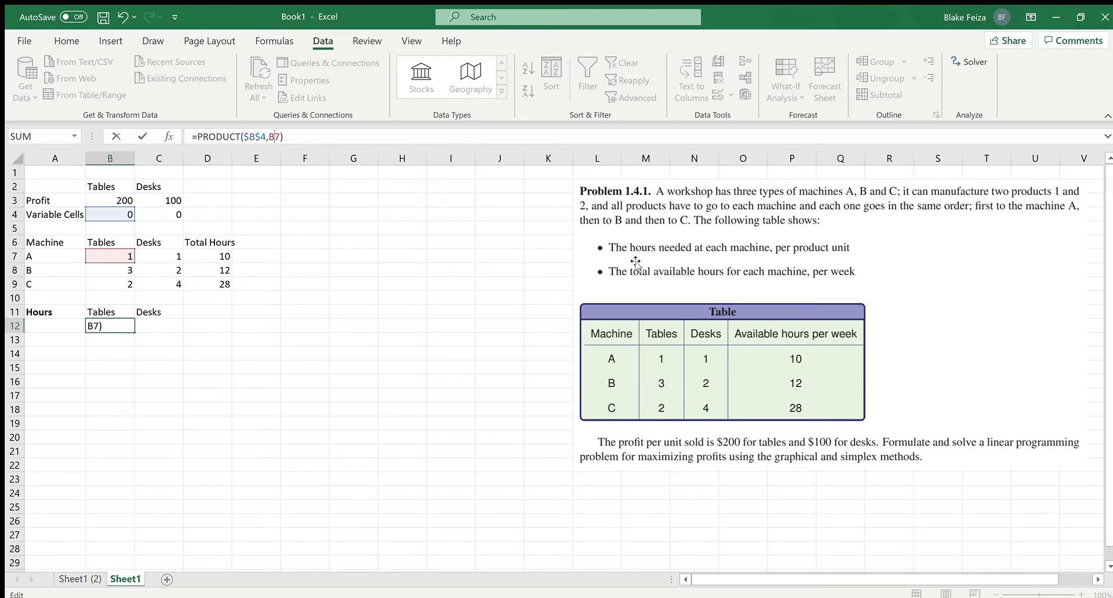
key("Return")
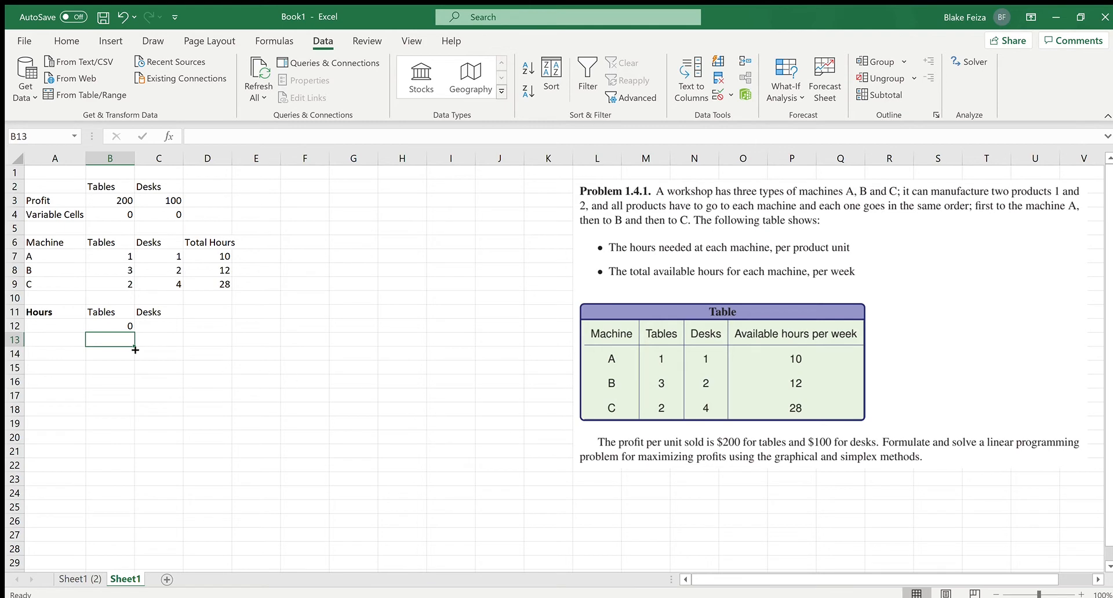
Test the B12 formula by setting the Tables variable cell B4 to 3, and restore B4 to 0.
left_click(117, 321)
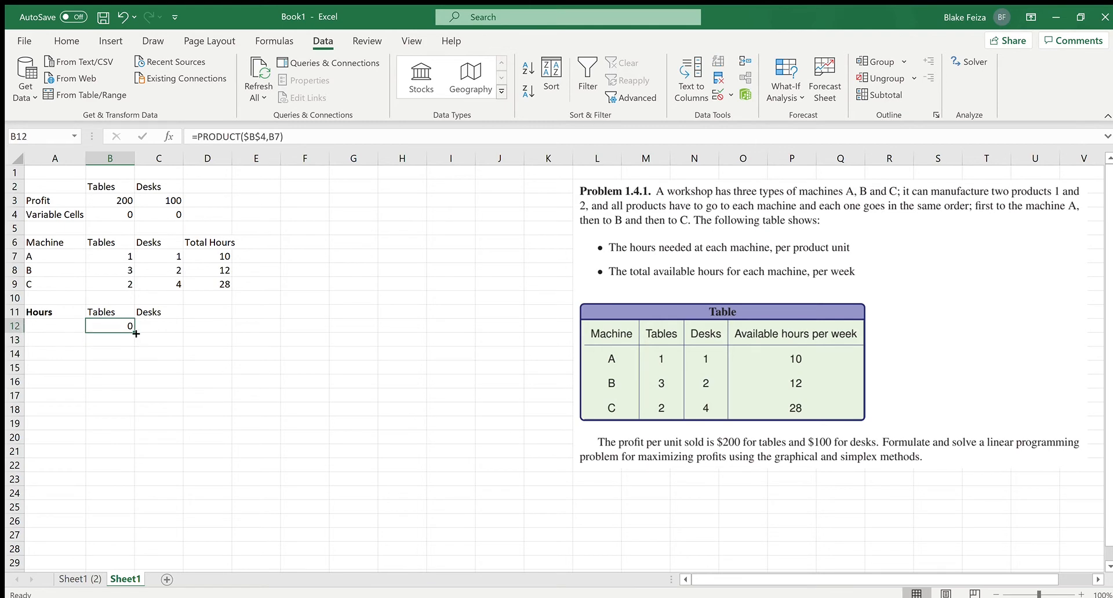
left_click(122, 217)
type("3")
key("Return")
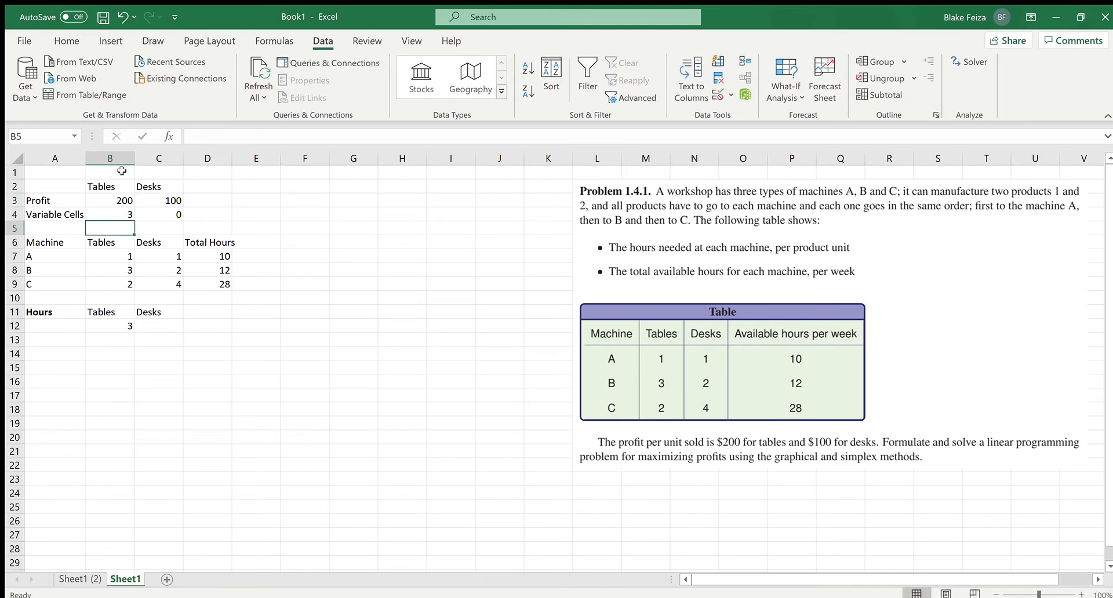
left_click(119, 215)
type("0")
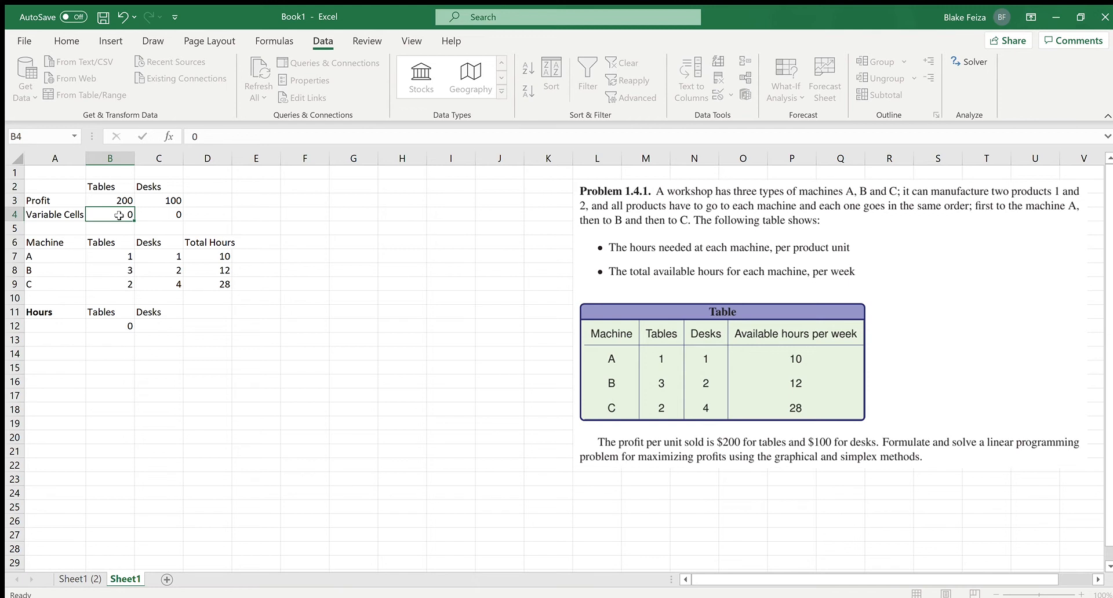
key("Return")
Fill the B12 formula down through B14 to cover machines B and C.
left_click(120, 324)
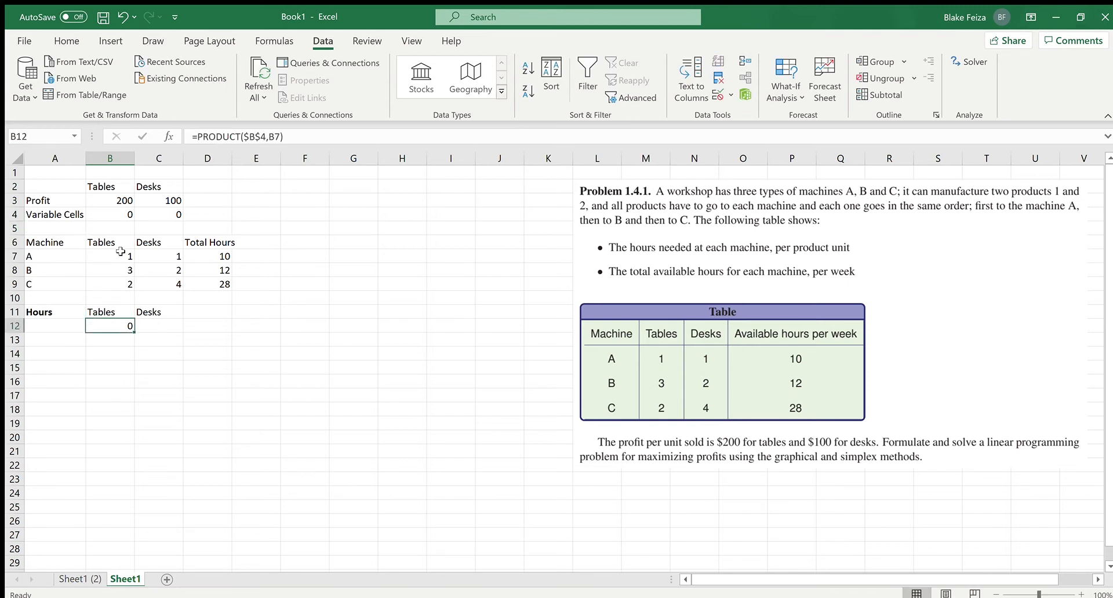
left_click_drag(134, 333, 134, 357)
Examine the formulas in B12:B14 to check which variable cell and machine-hour cell each one references.
left_click(109, 328)
key("Down")
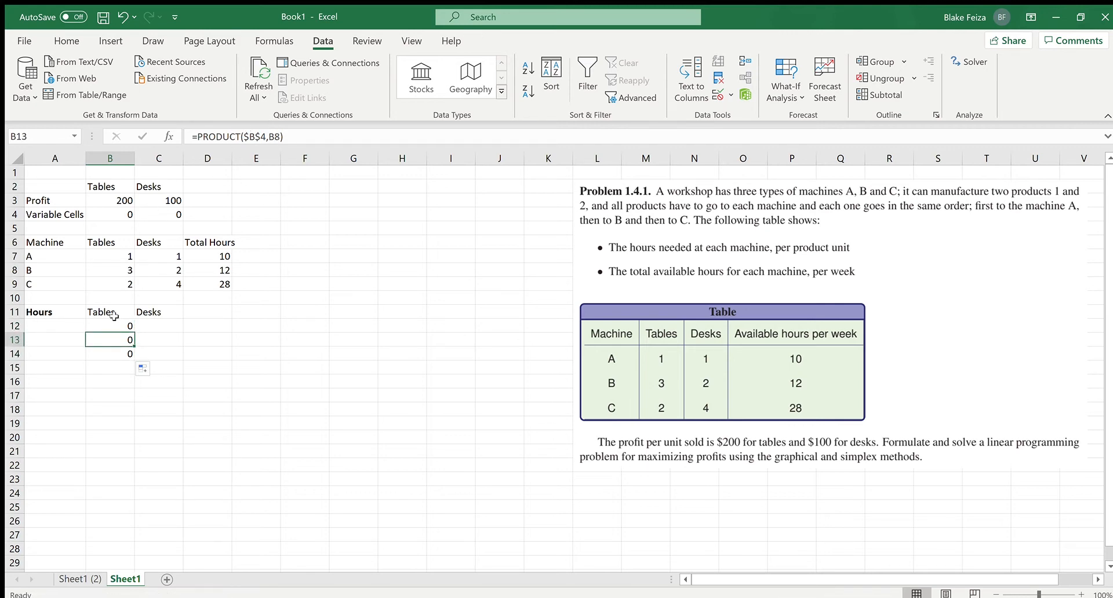
left_click(114, 357)
key("Up")
key("Up")
key("Down")
key("Up")
key("Down")
key("Down")
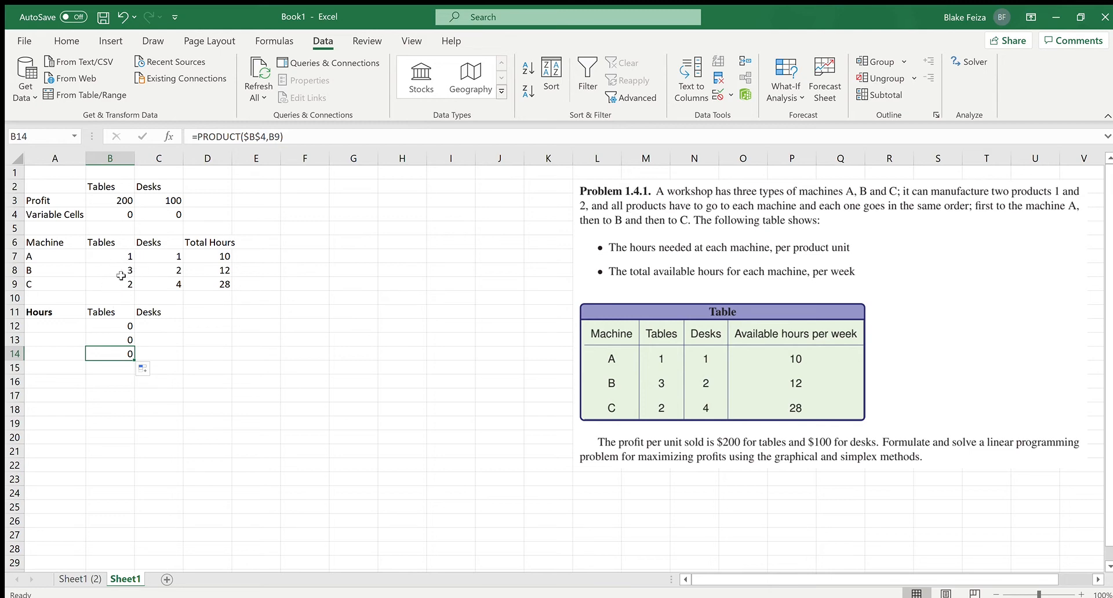
Enter the formula =PRODUCT($C$4,C7) in C12 to compute machine A's hours for Desks.
left_click(157, 328)
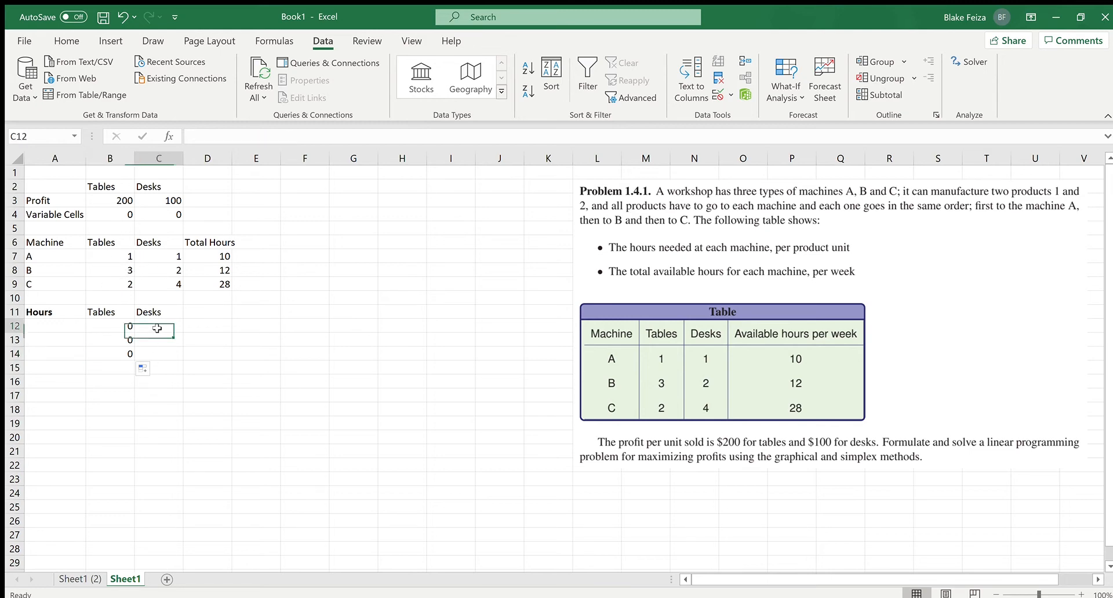
type("=prod")
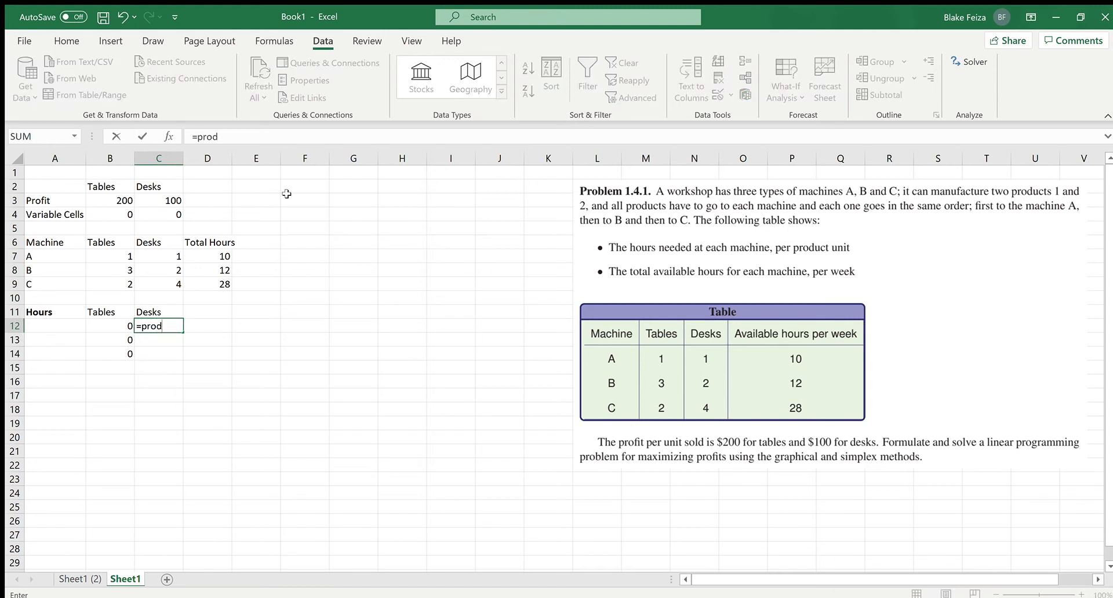
key("Tab")
type("$")
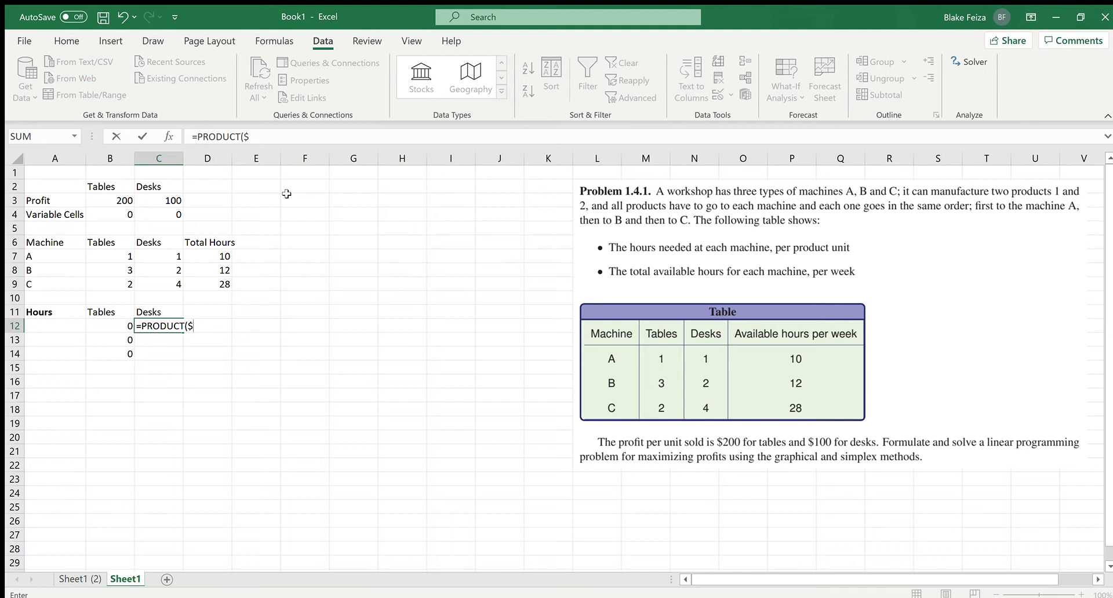
type("C$4,")
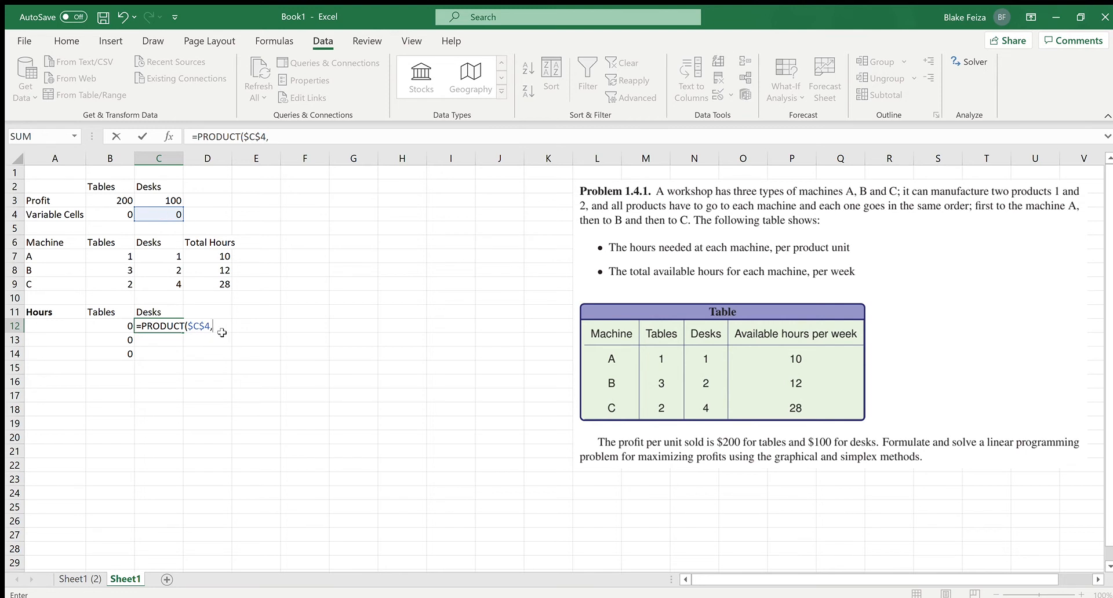
left_click(166, 255)
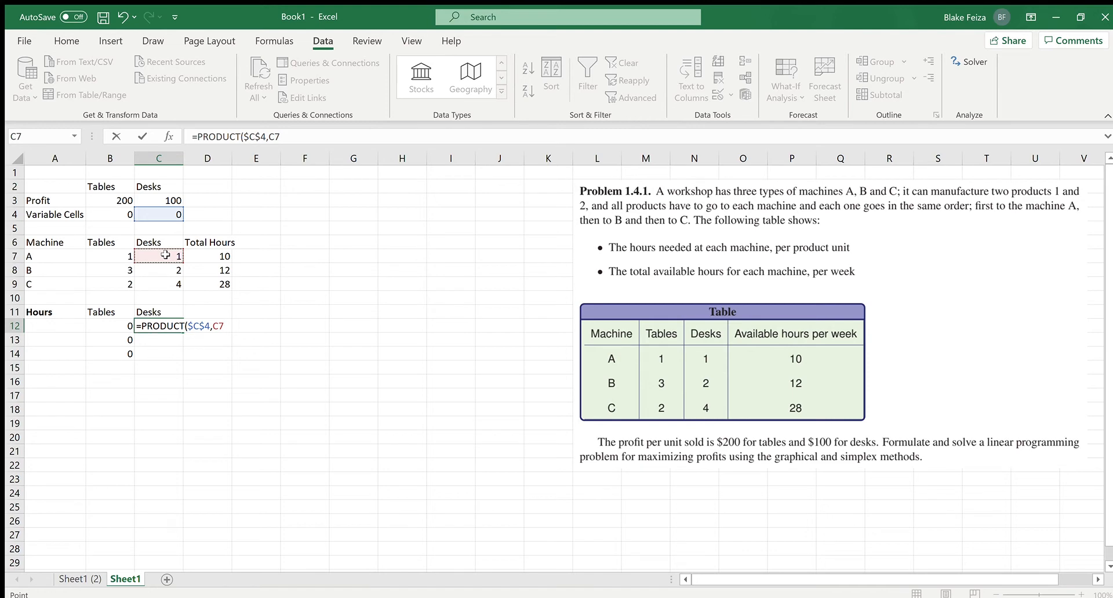
type(")")
key("Return")
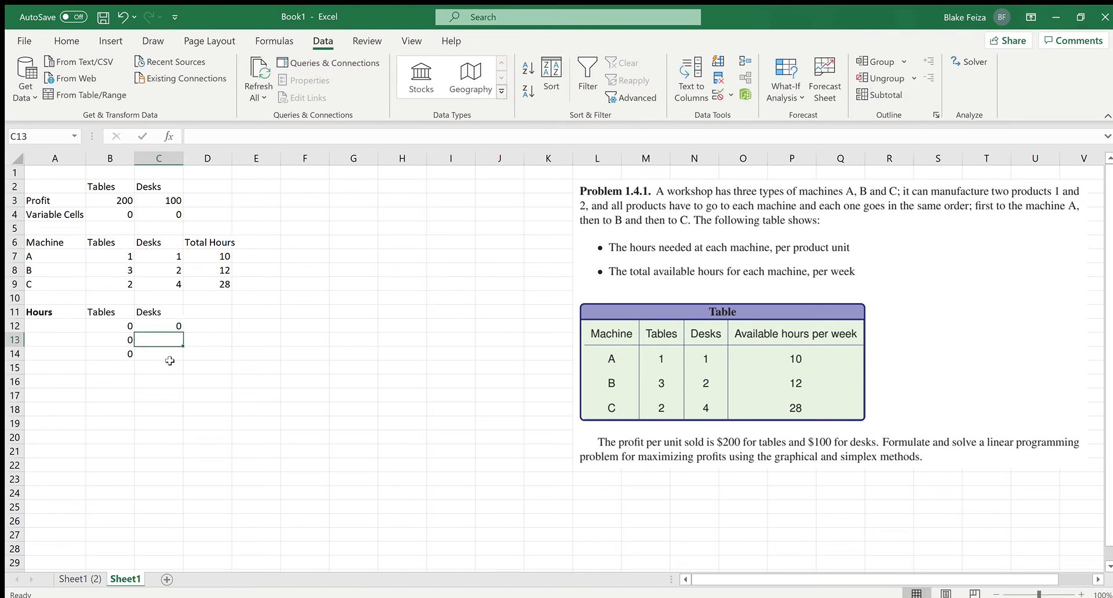
Fill the C12 formula down through C14 and check the references in the copied formulas.
left_click(175, 326)
left_click_drag(185, 332, 185, 360)
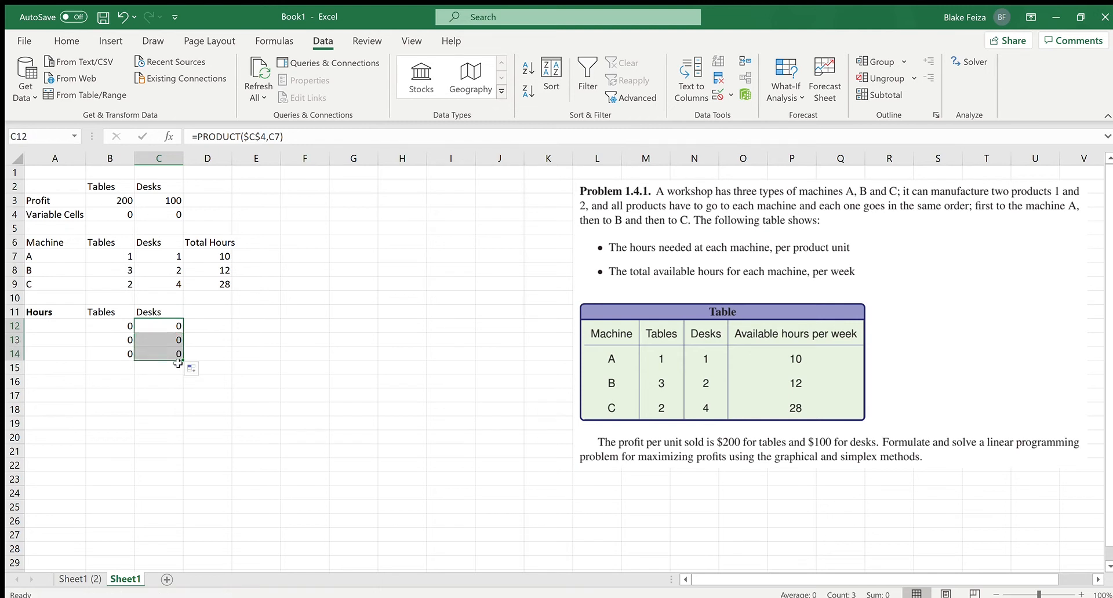
left_click(171, 324)
key("Down")
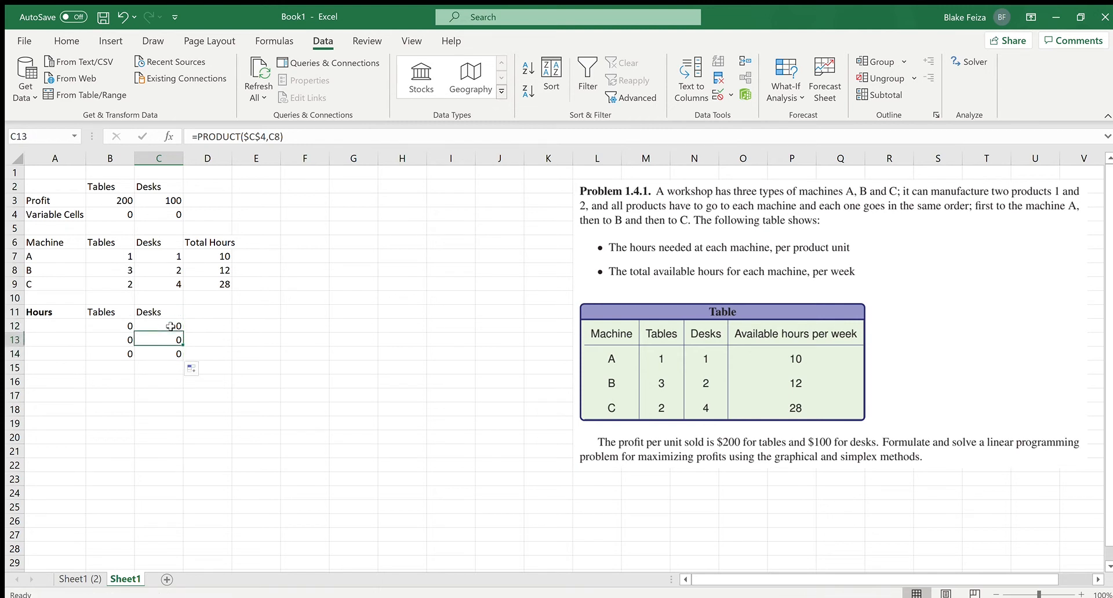
key("Down")
left_click(170, 326)
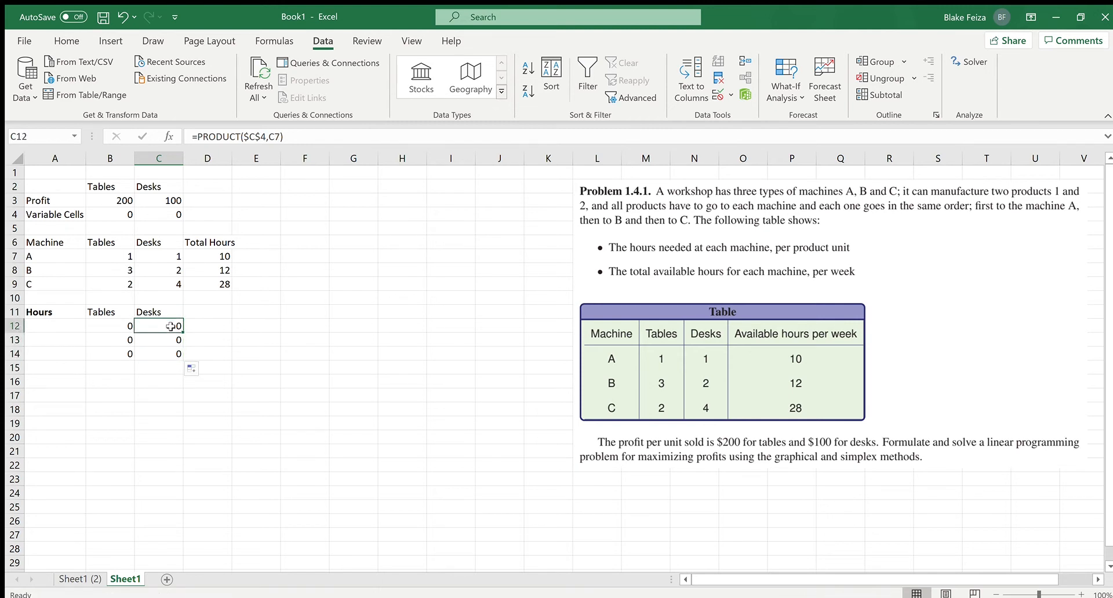
Test the Tables hours formulas by setting B4 to 2, and restore B4 to 0.
left_click(127, 215)
type("2")
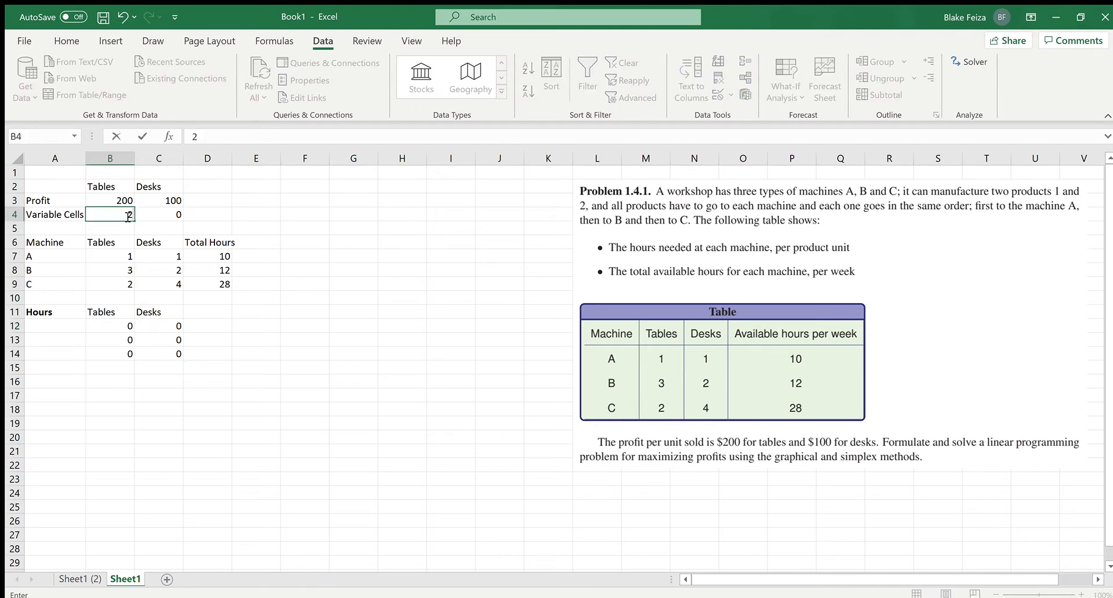
key("Return")
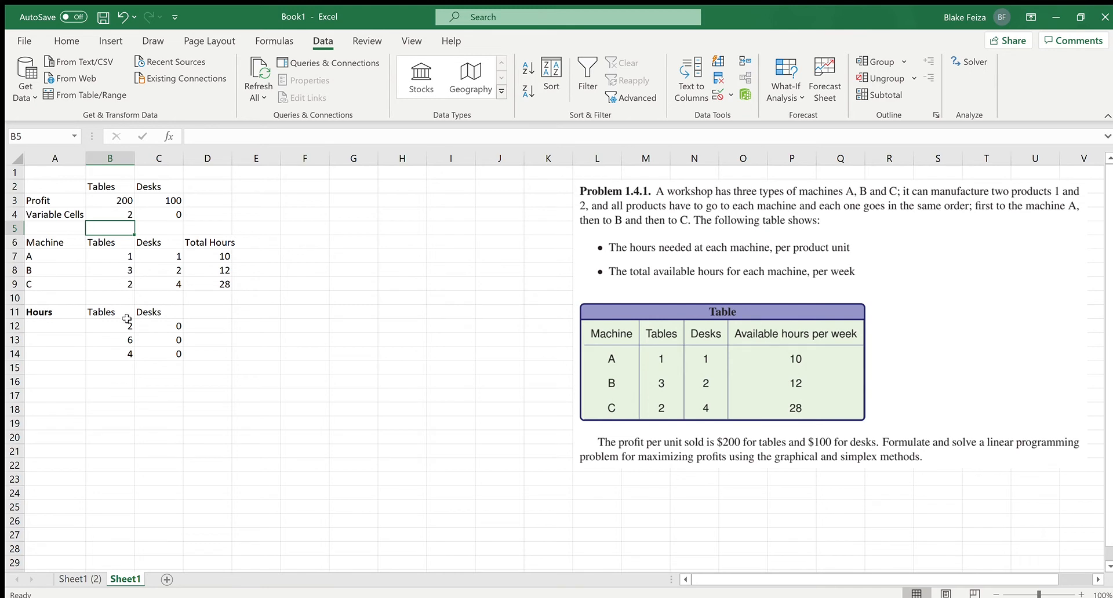
double_click(125, 215)
key("BackSpace")
type("0")
Test the Desks hours formulas by setting C4 to 2, and restore C4 to 0.
key("Tab")
type("2")
key("Return")
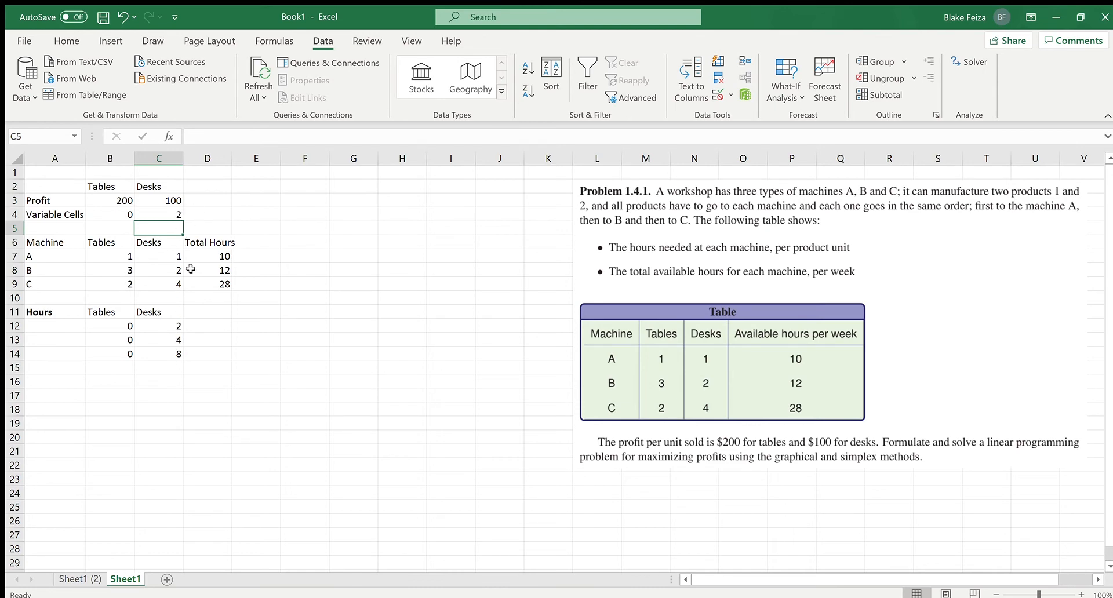
left_click(173, 214)
type("0")
key("Tab")
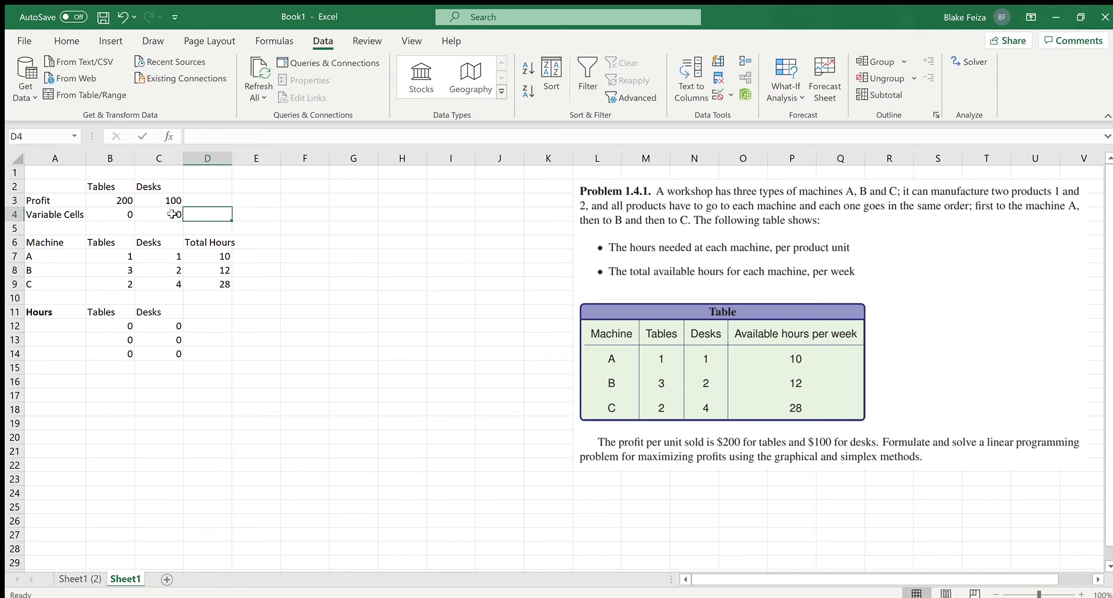
Enter the heading "Maximize:" in cell F2.
key("Right")
key("Right")
key("Up")
key("Up")
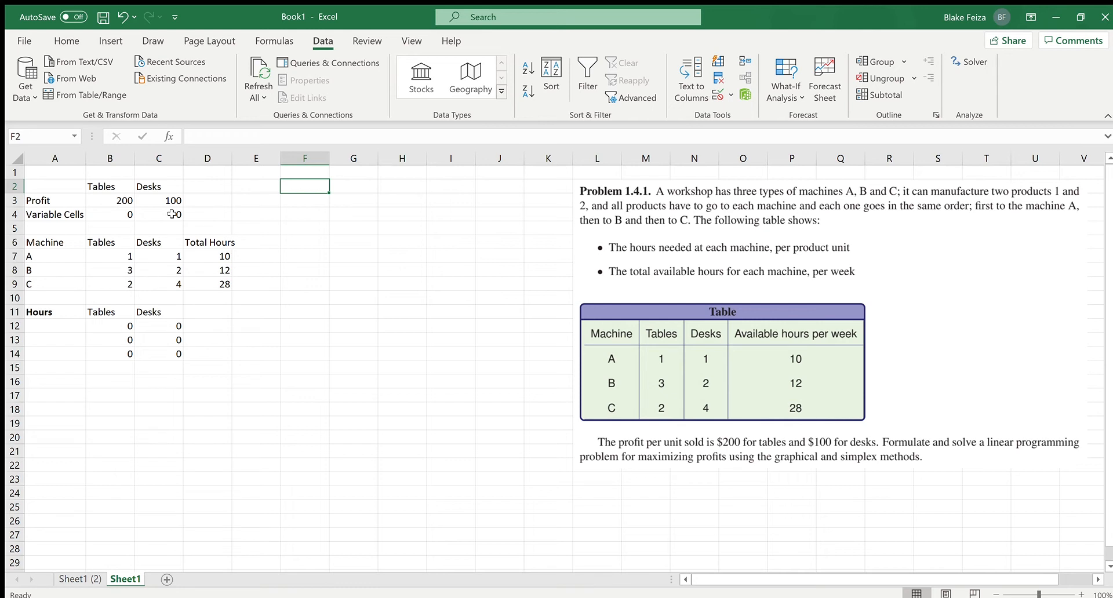
type("M")
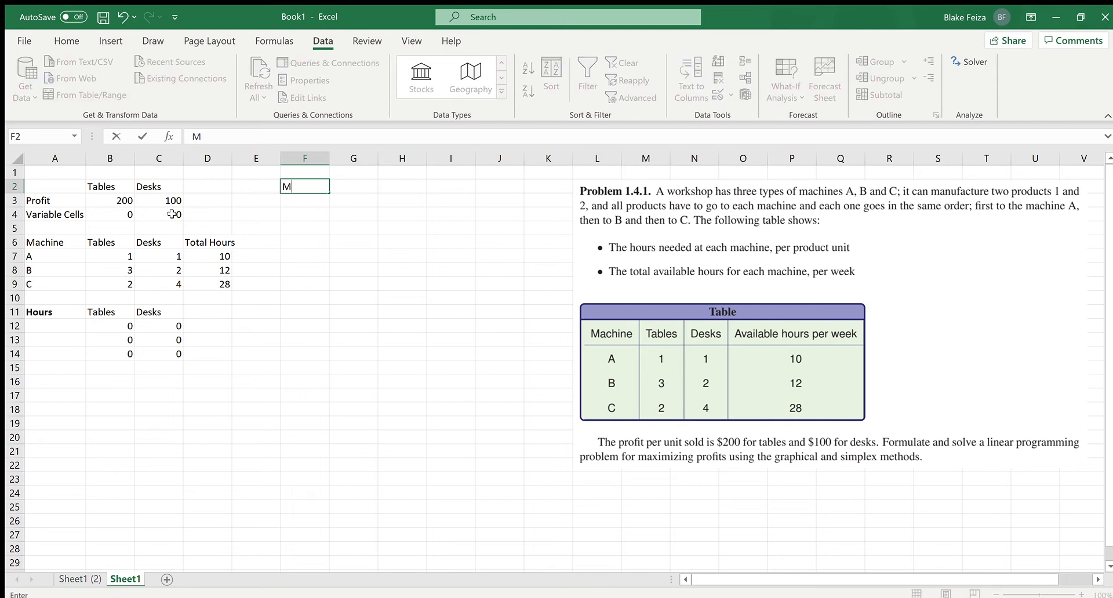
type("aximize:")
key("Return")
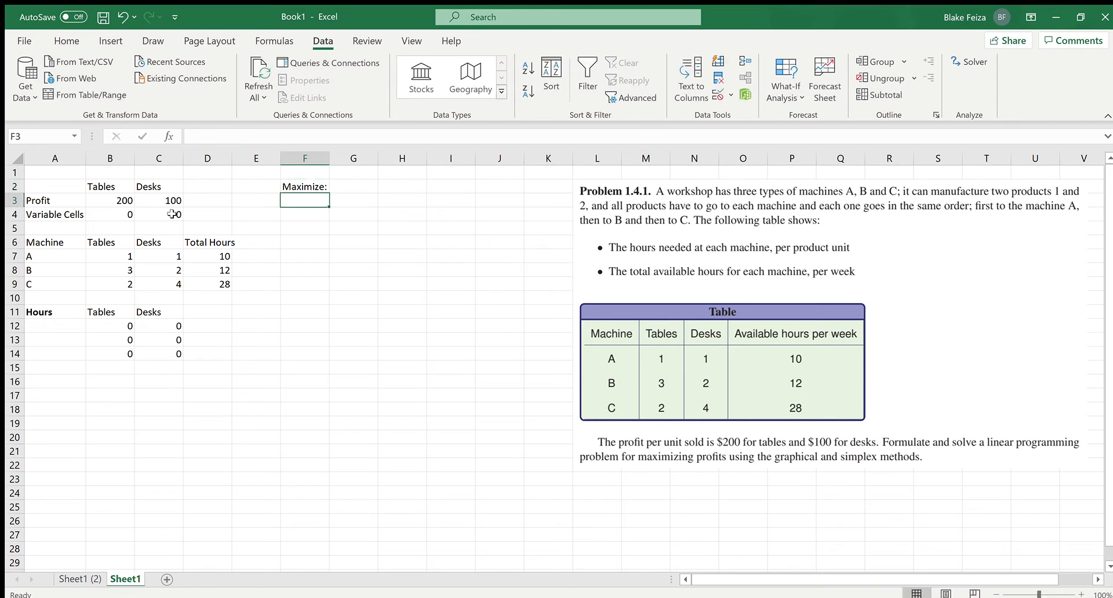
Enter the total profit formula =SUMPRODUCT(B3:C3,B4:C4) in F3.
type("=sumpro")
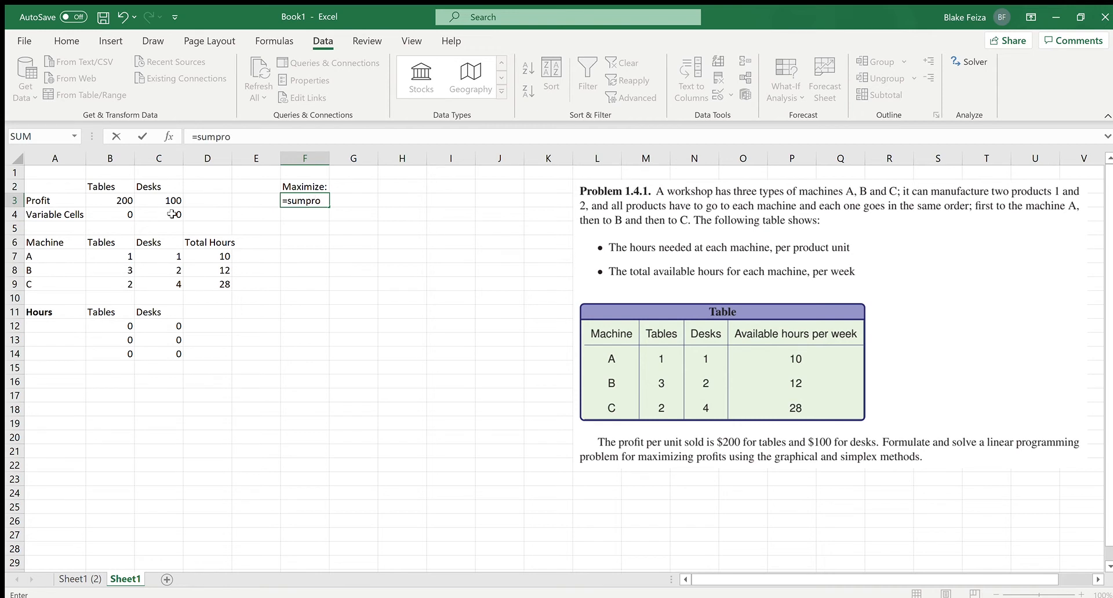
key("Tab")
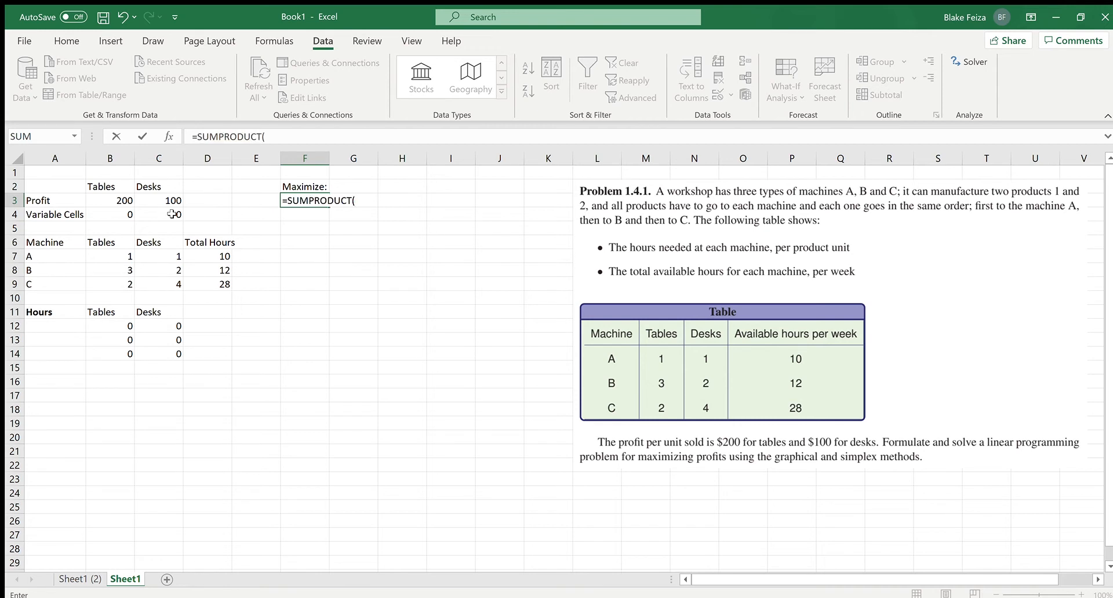
left_click(119, 200)
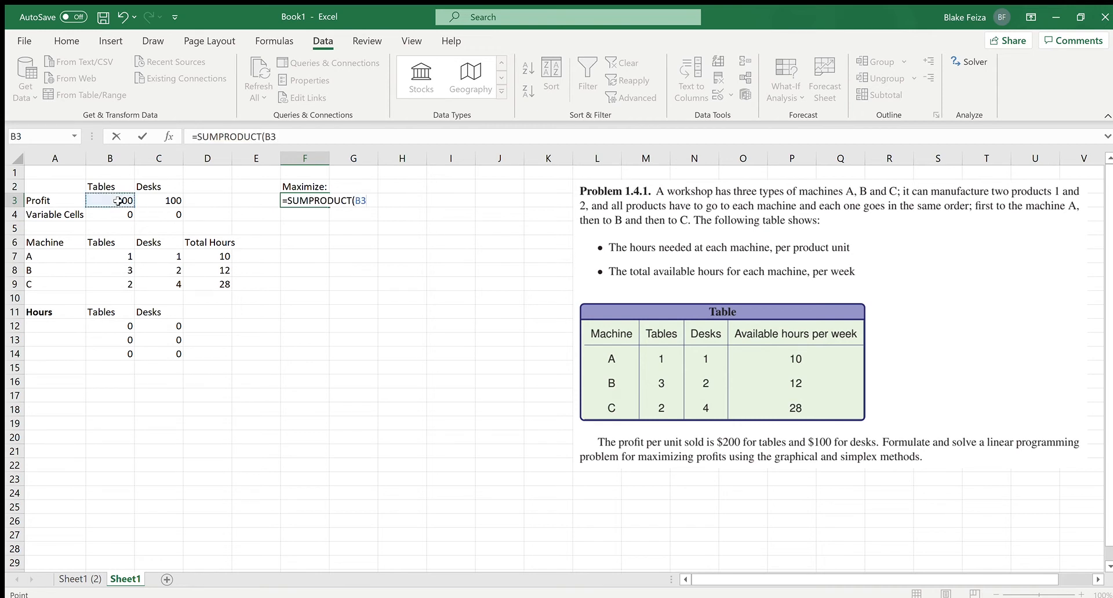
key("shift+Right")
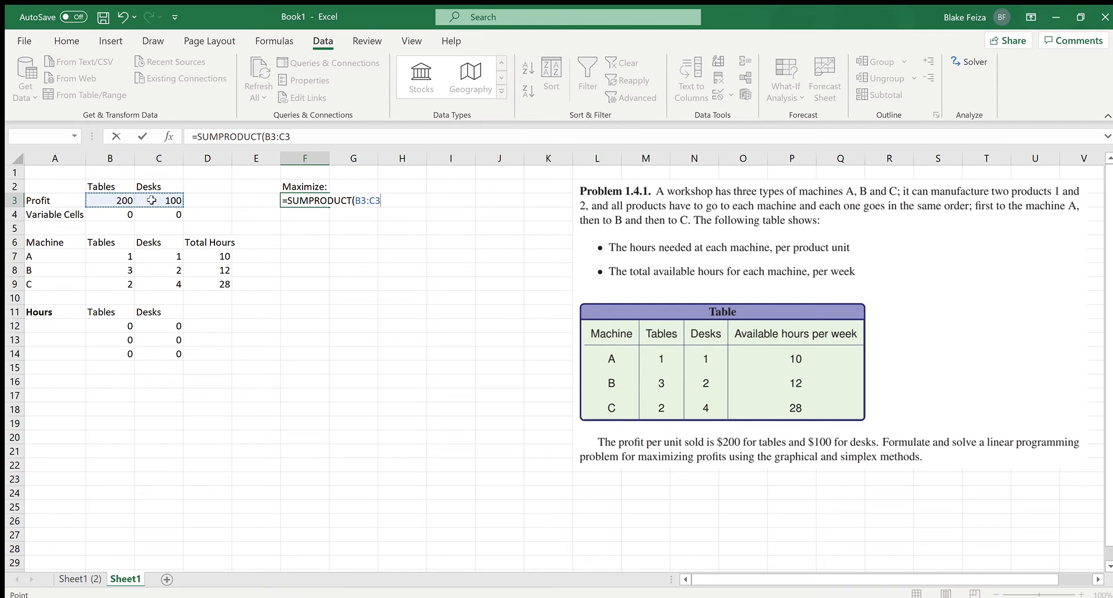
type(",")
left_click(124, 216)
key("shift+Right")
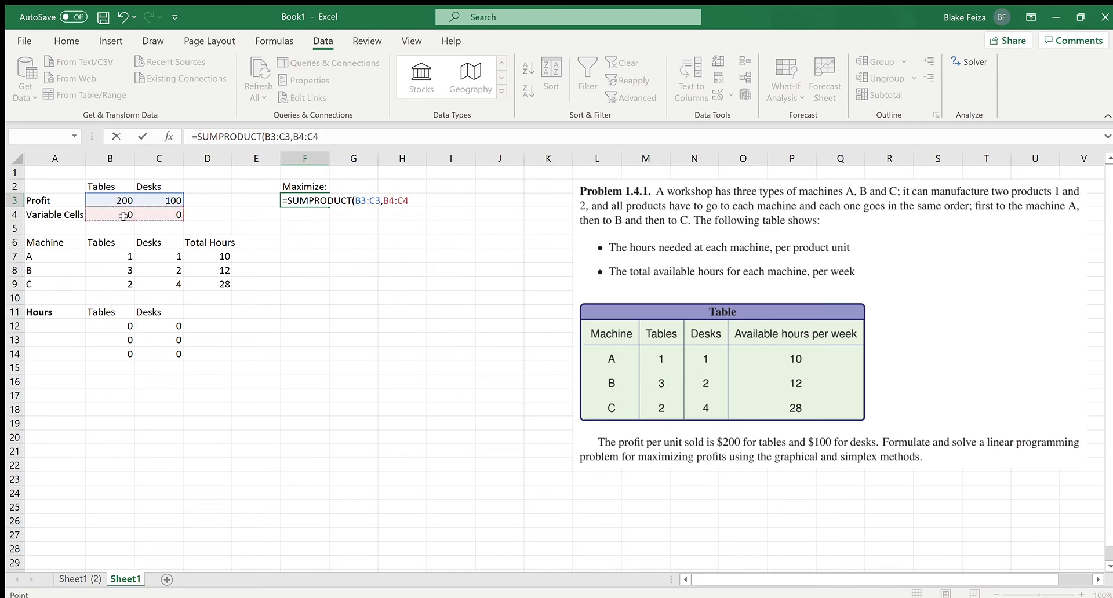
type(")")
key("Return")
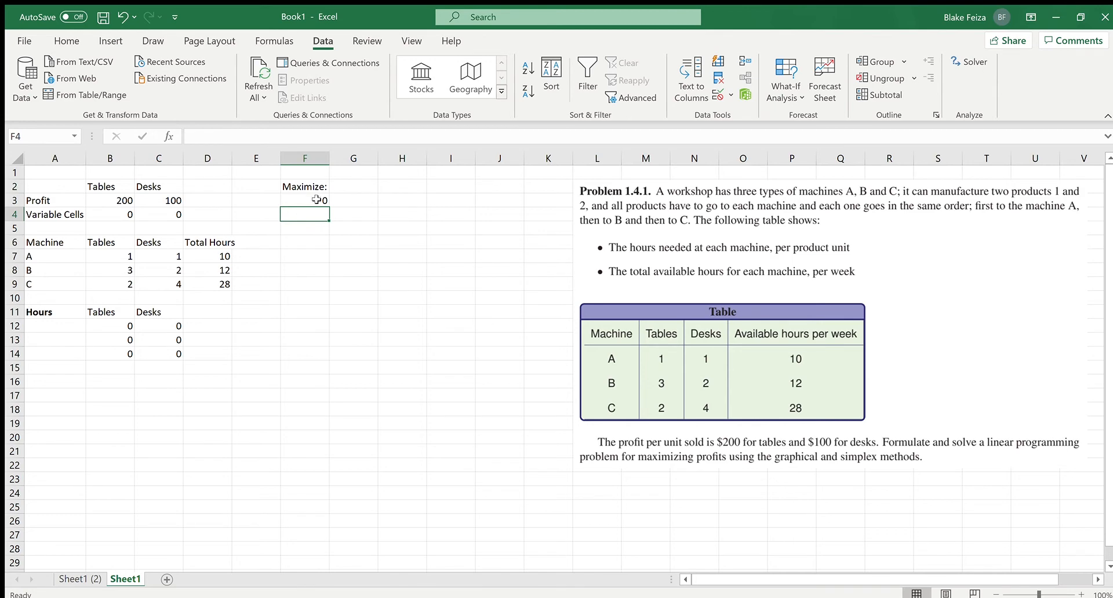
Test the profit formula by setting the Tables variable cell B4 to 1 and then to 2.
left_click(127, 214)
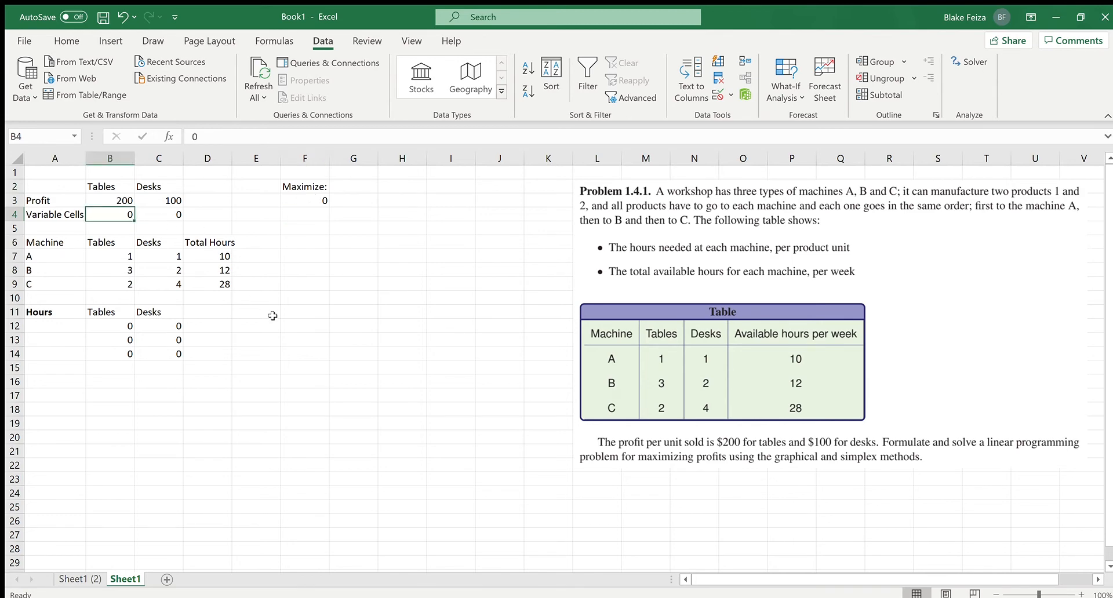
type("1")
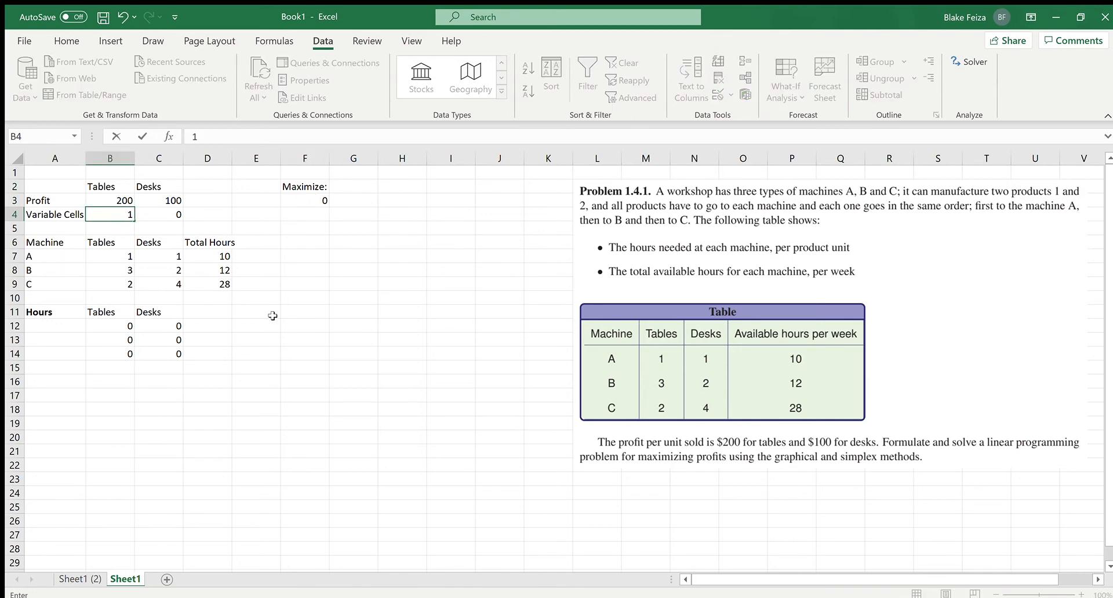
key("Return")
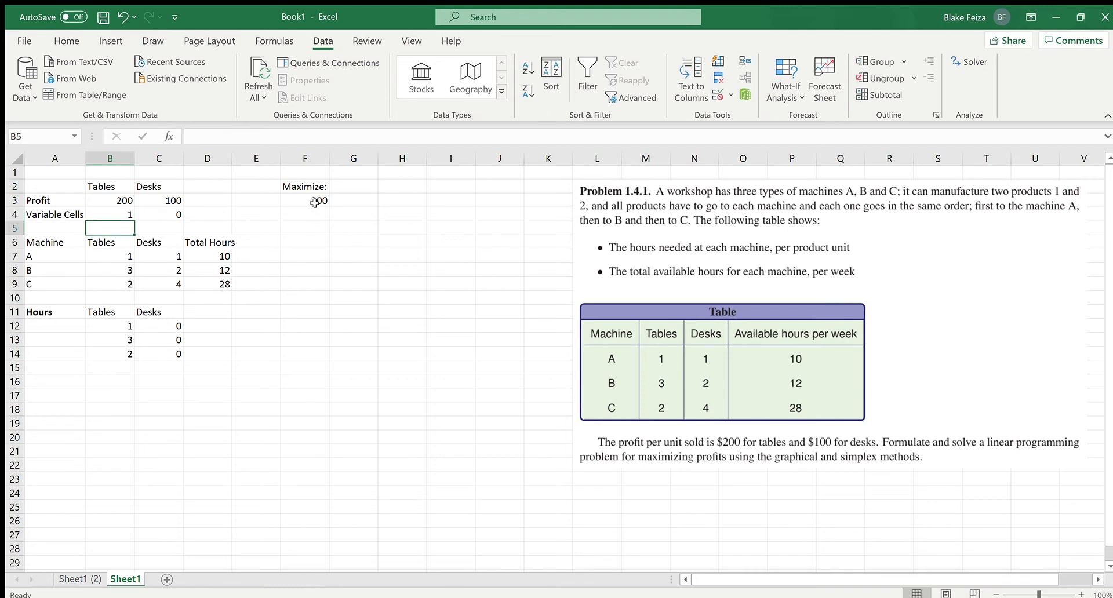
left_click(131, 215)
type("2")
key("Return")
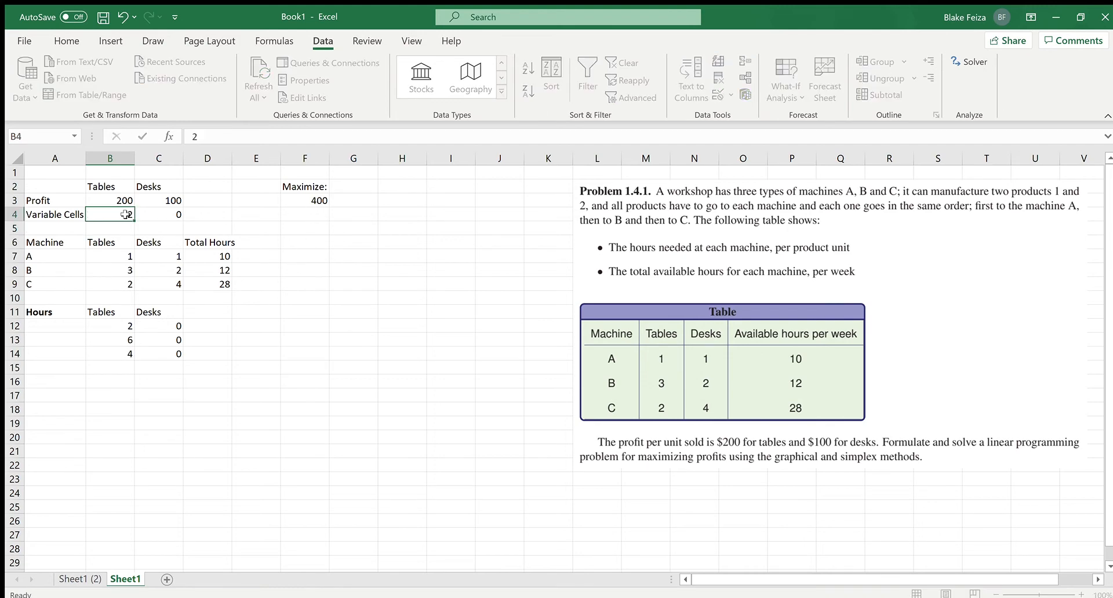
Test the profit formula with the Desks variable cell C4 at 1, and restore B4 and C4 to 0.
left_click(156, 214)
type("1")
key("ctrl+Return")
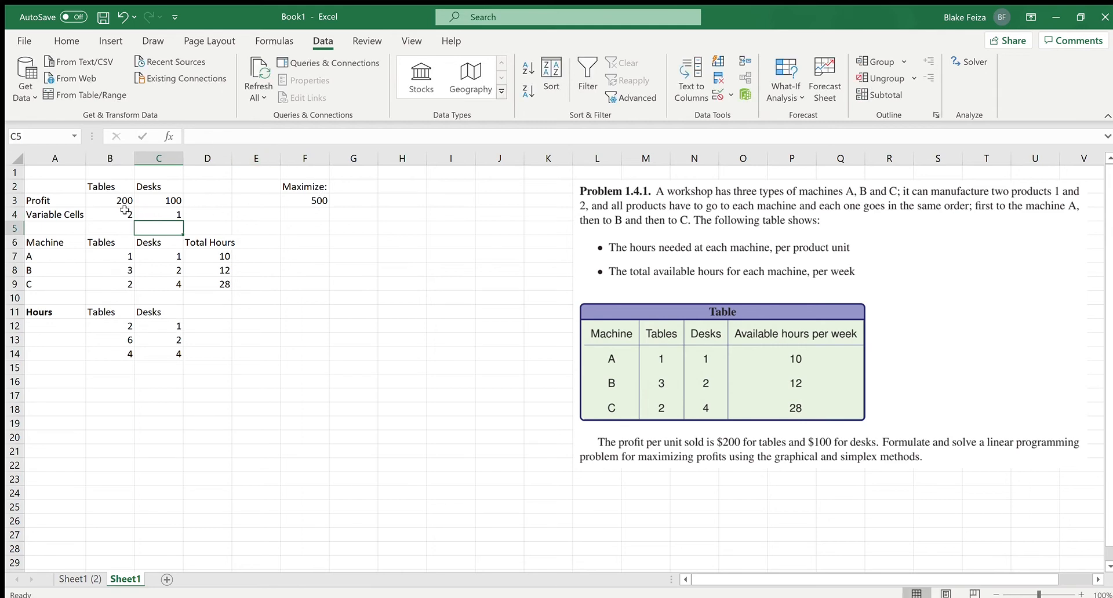
left_click(117, 215)
type("0")
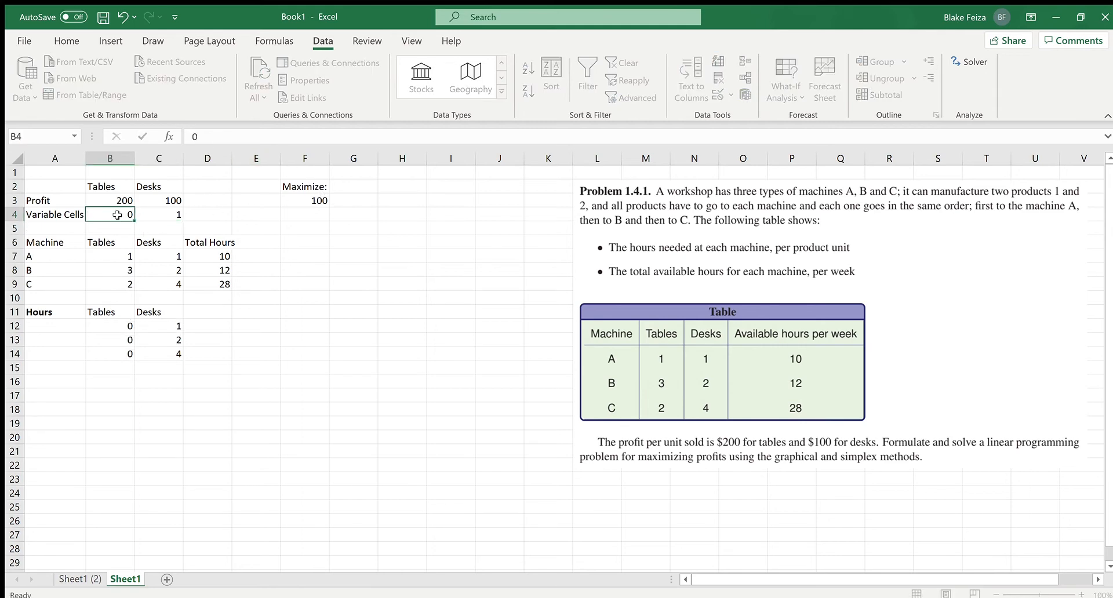
key("Tab")
type("0")
key("Tab")
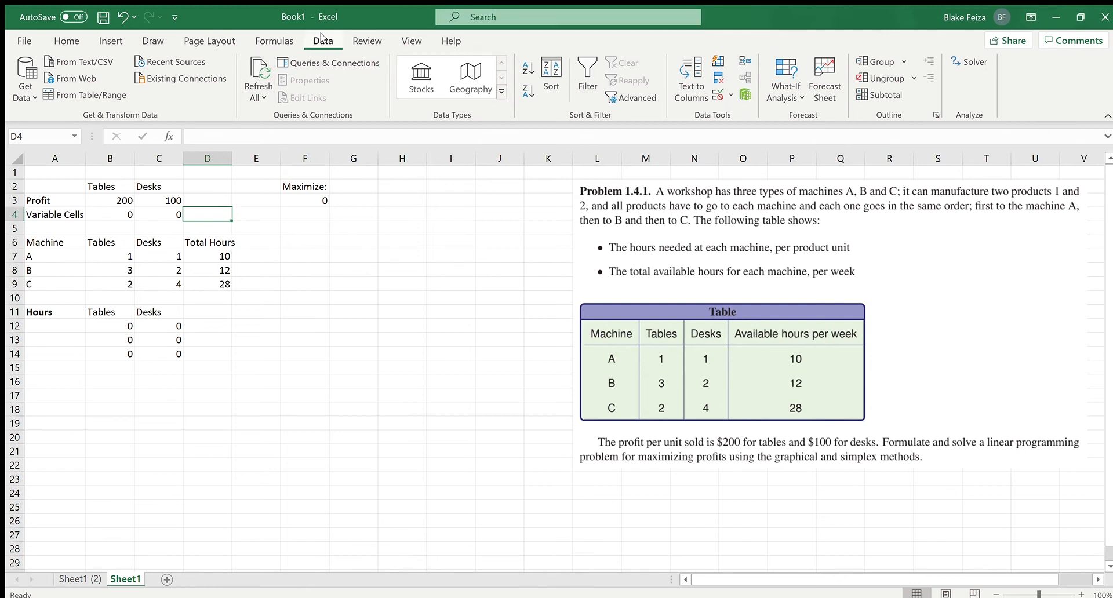
In Solver, set the objective to the profit cell F3 and the variable cells to B4:C4, and close Solver.
left_click(968, 60)
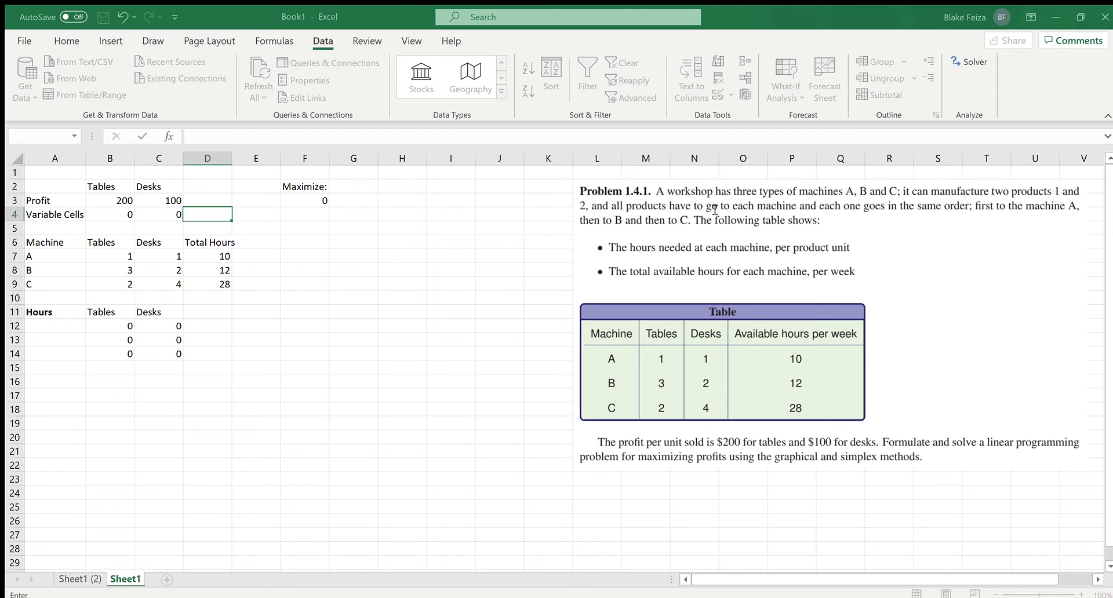
left_click(310, 201)
left_click(588, 272)
left_click(118, 215)
key("shift+Right")
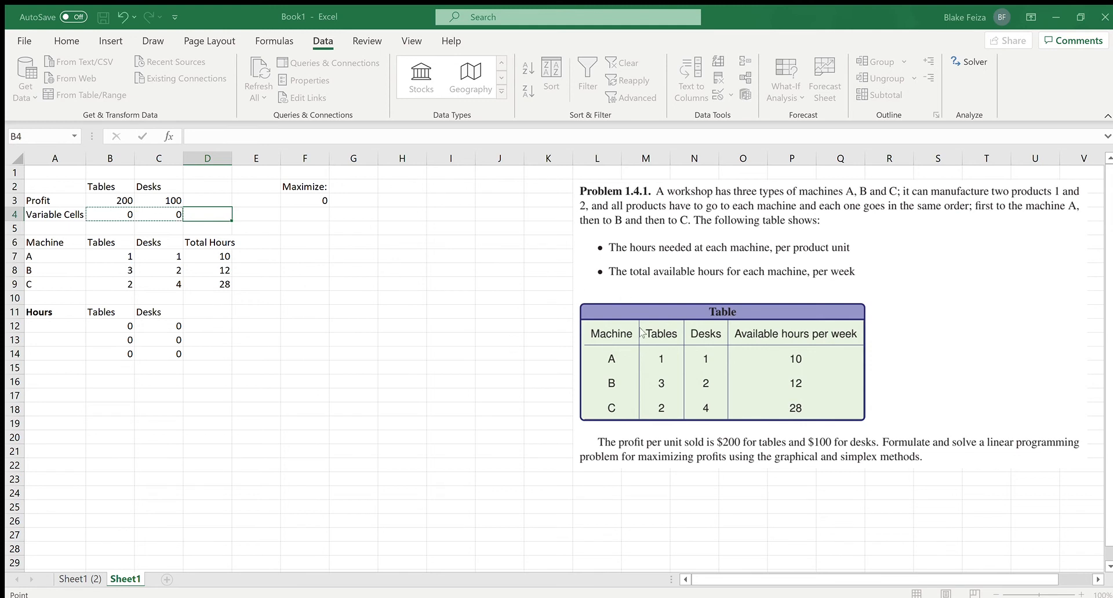
left_click(844, 319)
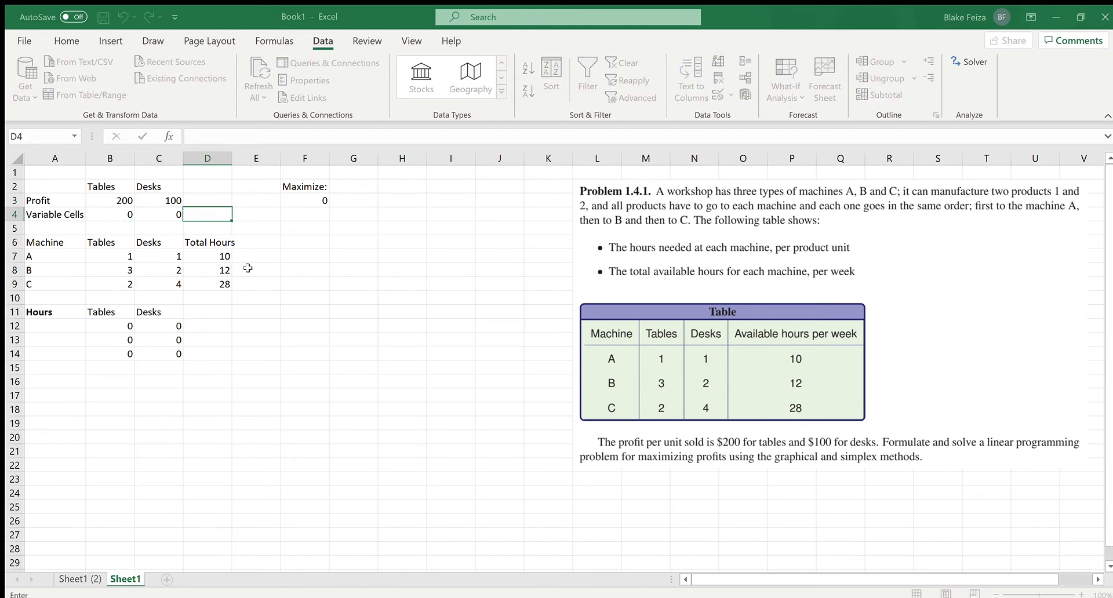
left_click(813, 405)
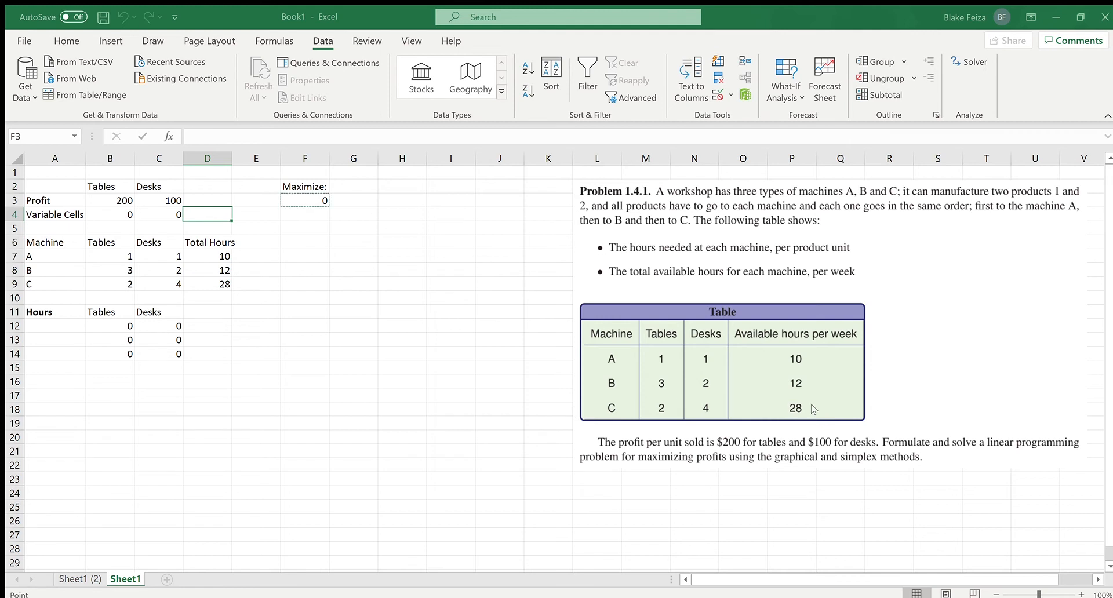
left_click(854, 565)
Enter the heading "Hours Used" in D11, beside the Desks heading of the hours table.
left_click(203, 312)
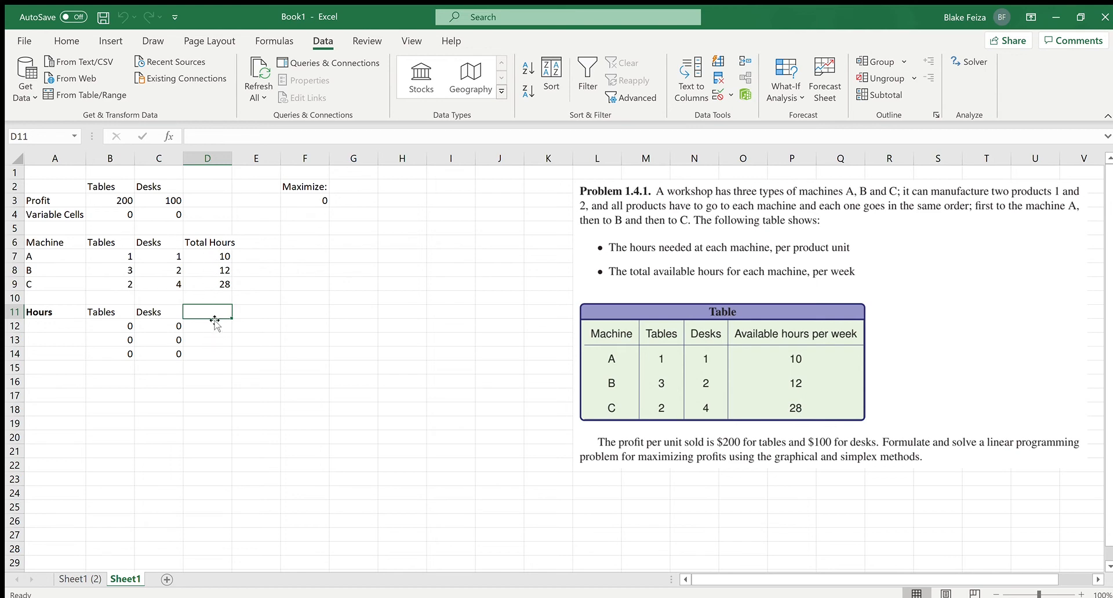
key("BackSpace")
type("Hours Used")
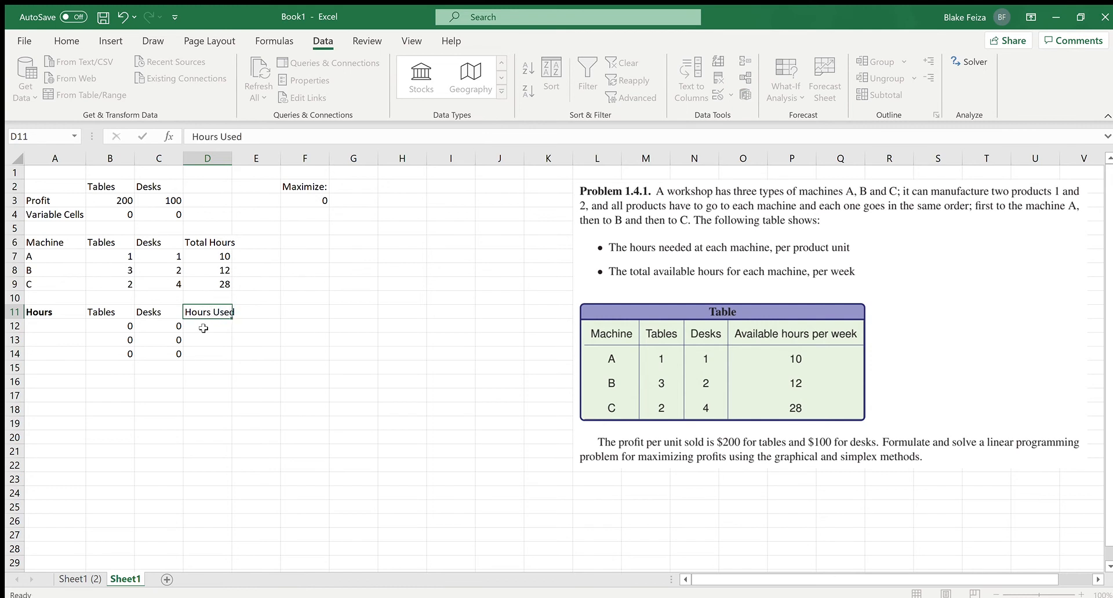
key("Return")
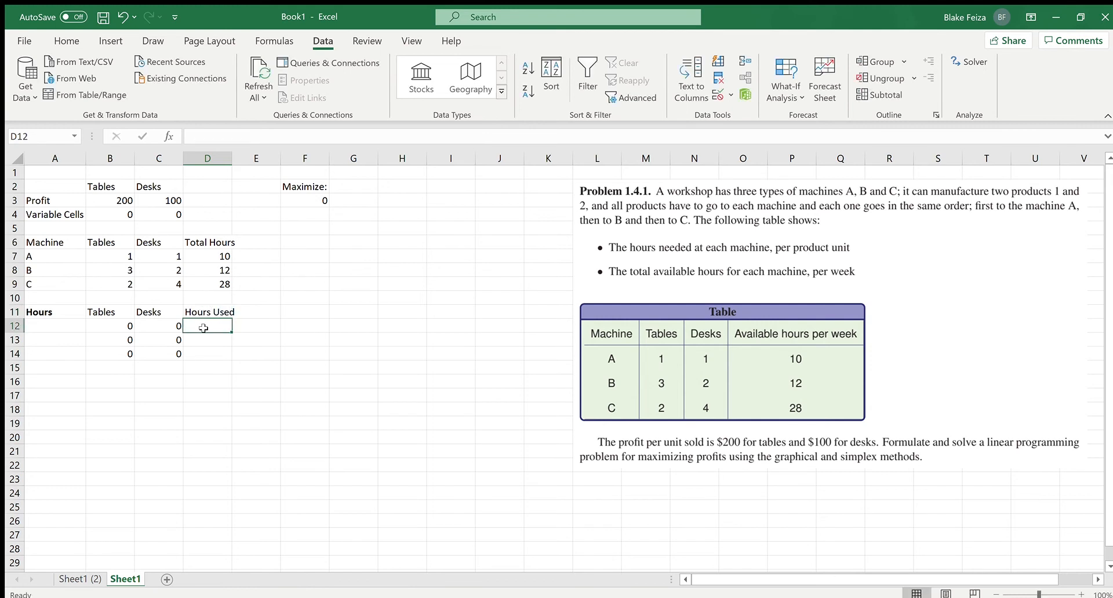
Enter the formula =SUM(B12:C12) in D12 to total machine A's hours used.
type("=sum")
key("Tab")
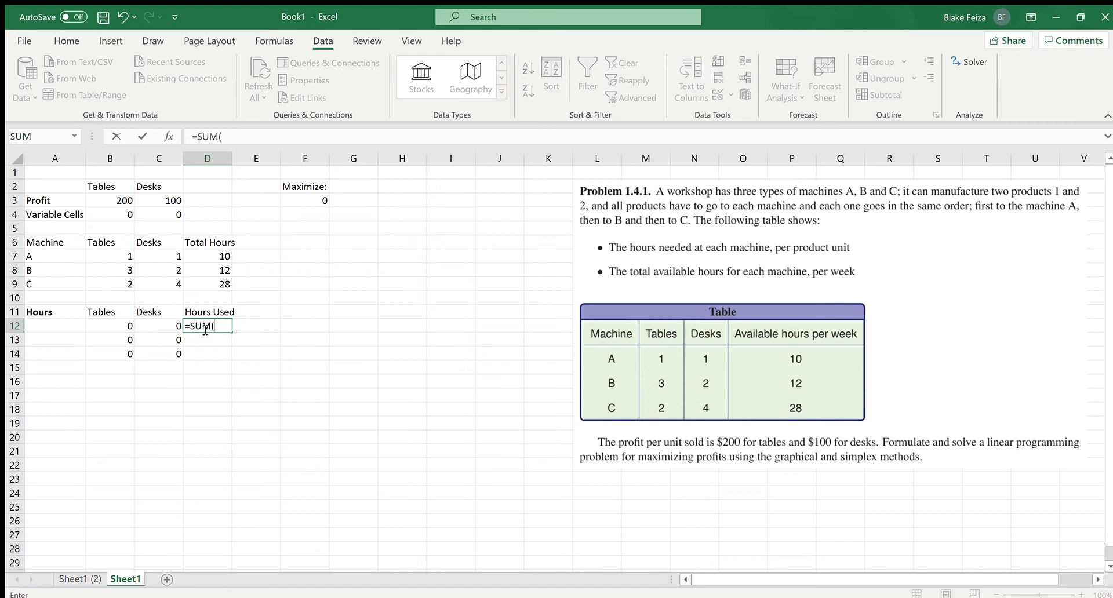
left_click(119, 326)
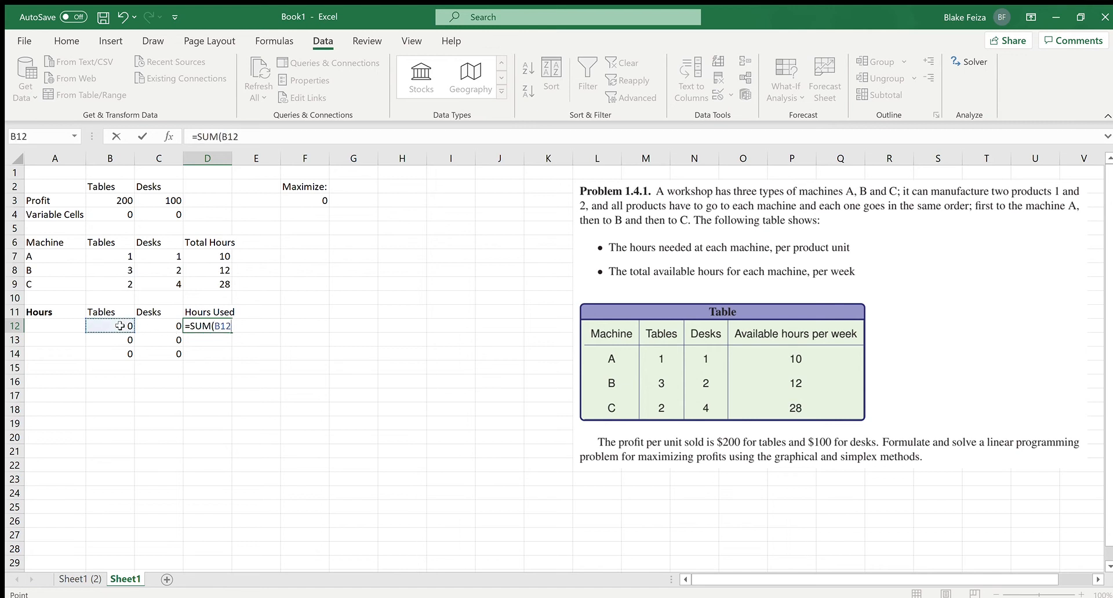
key("shift+Right")
type(")")
key("Return")
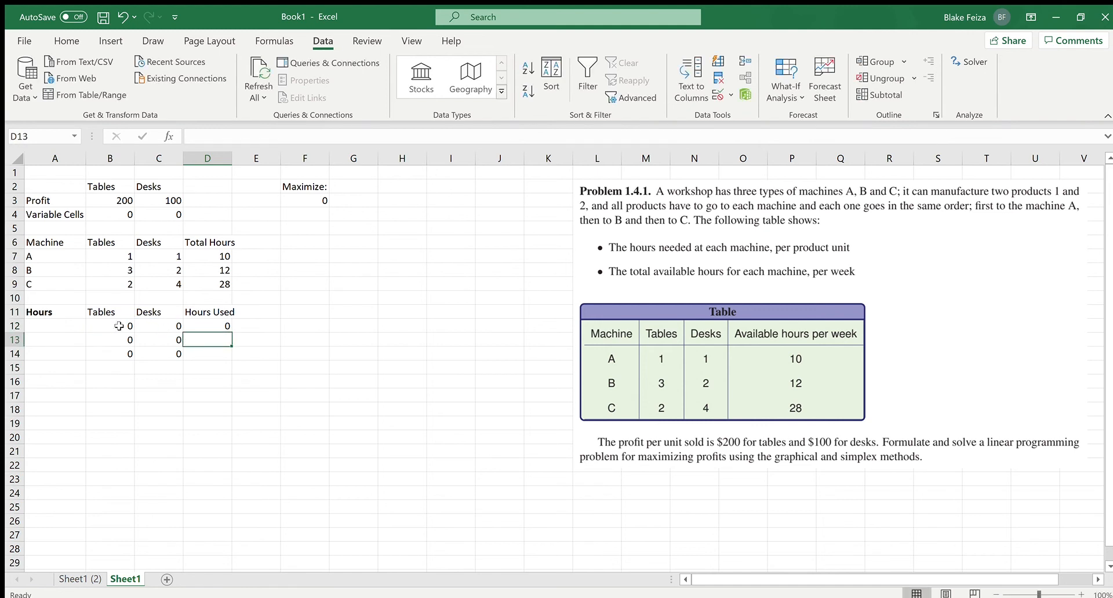
Fill the D12 formula down through D14 and check the references in the copied formulas.
left_click(116, 327)
key("Right")
key("Left")
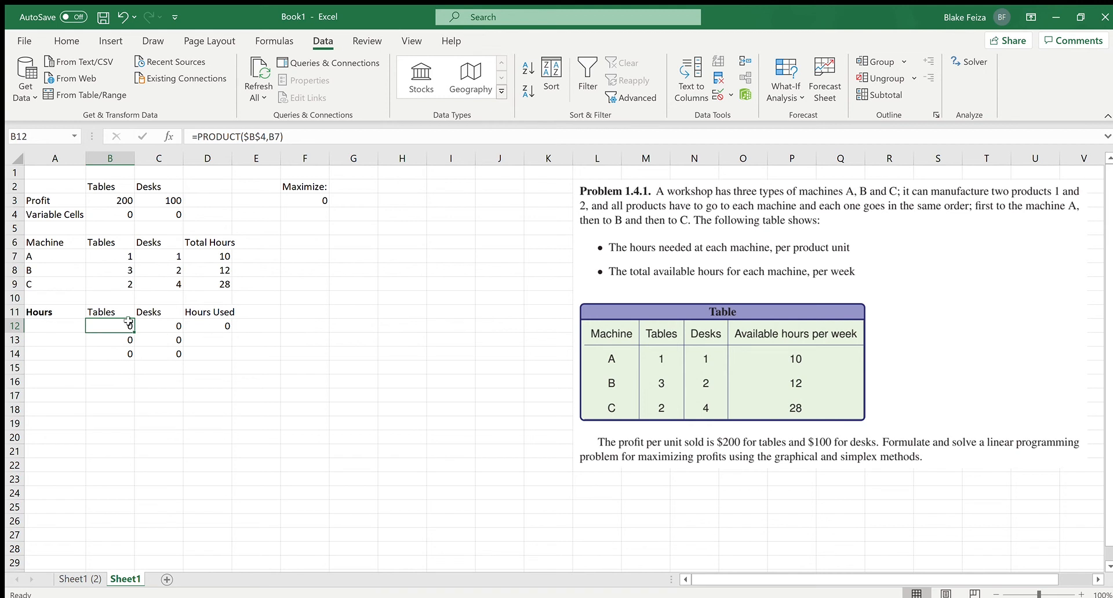
left_click(228, 329)
left_click_drag(232, 331, 220, 355)
left_click(221, 327)
key("Down")
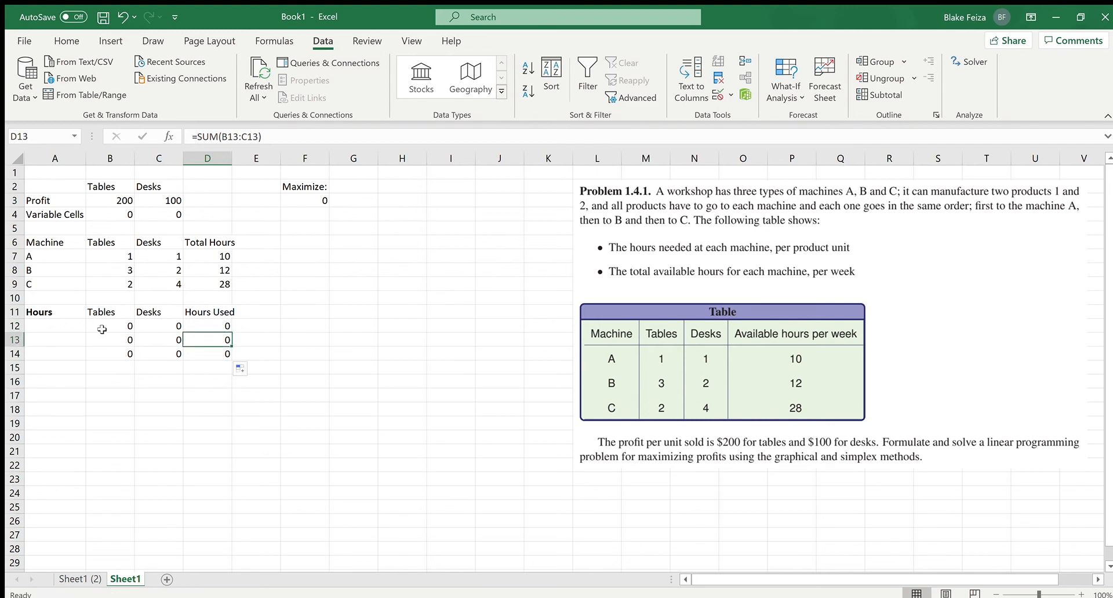
key("Down")
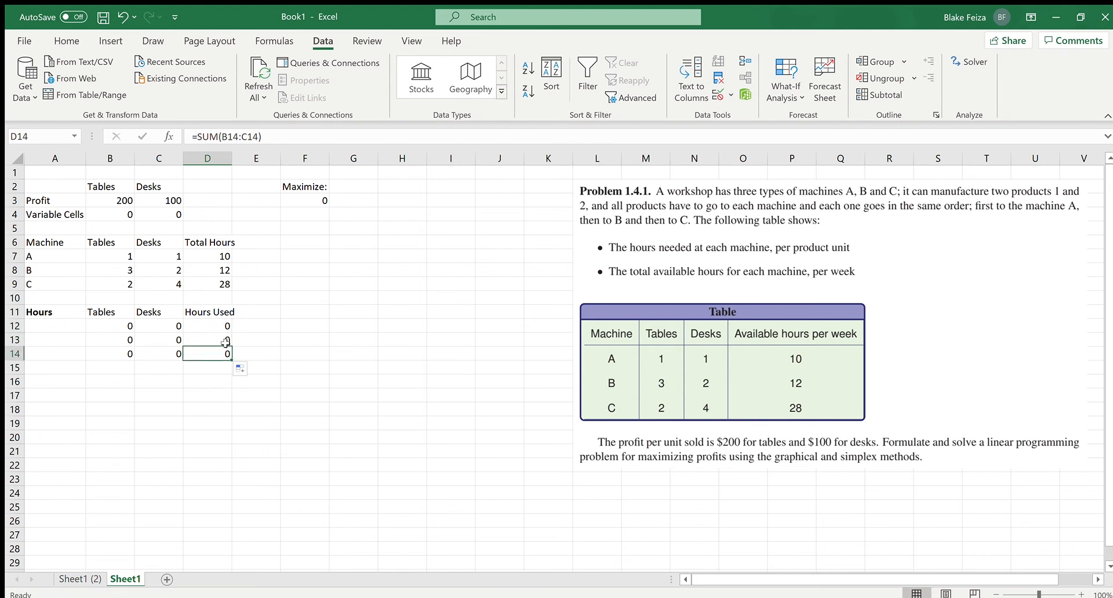
left_click(256, 368)
Reopen Solver and add a constraint limiting machine A's hours used in D12 to its total hours in D7.
left_click(970, 62)
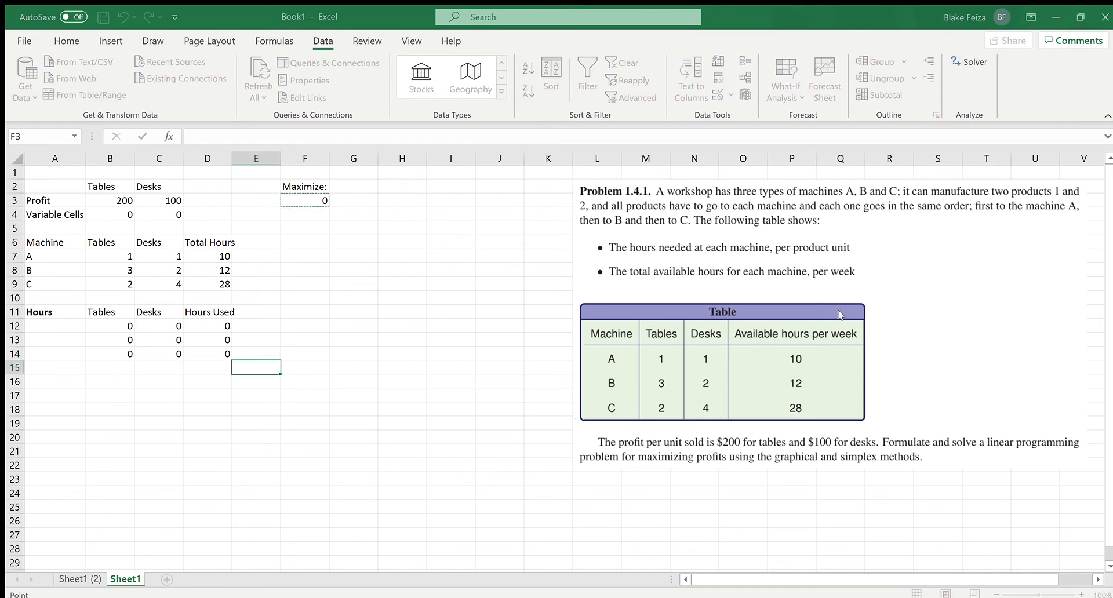
left_click(841, 314)
left_click(213, 325)
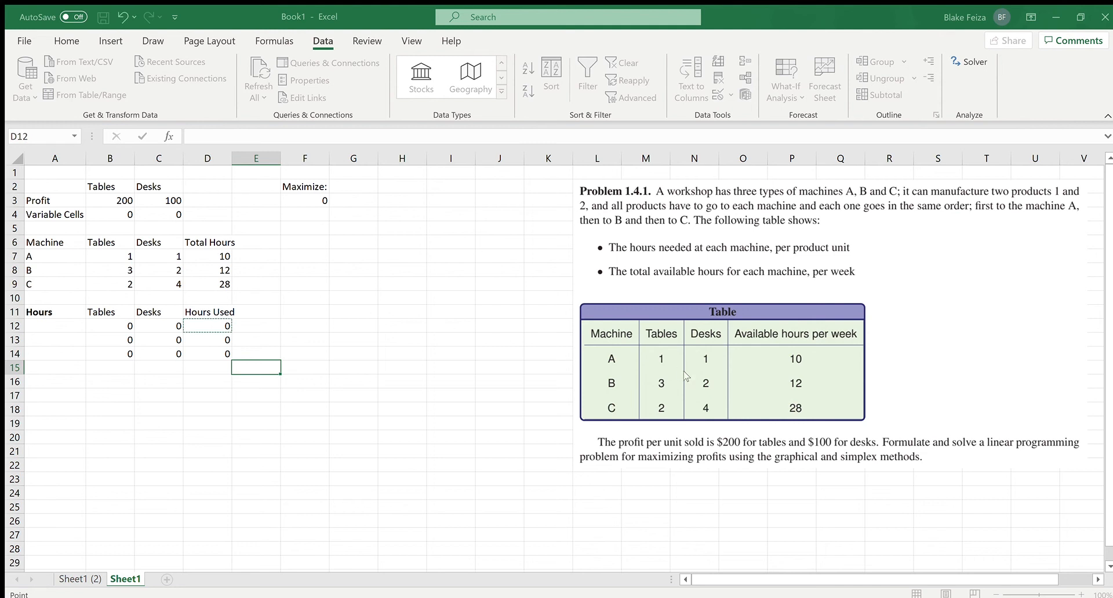
left_click(229, 255)
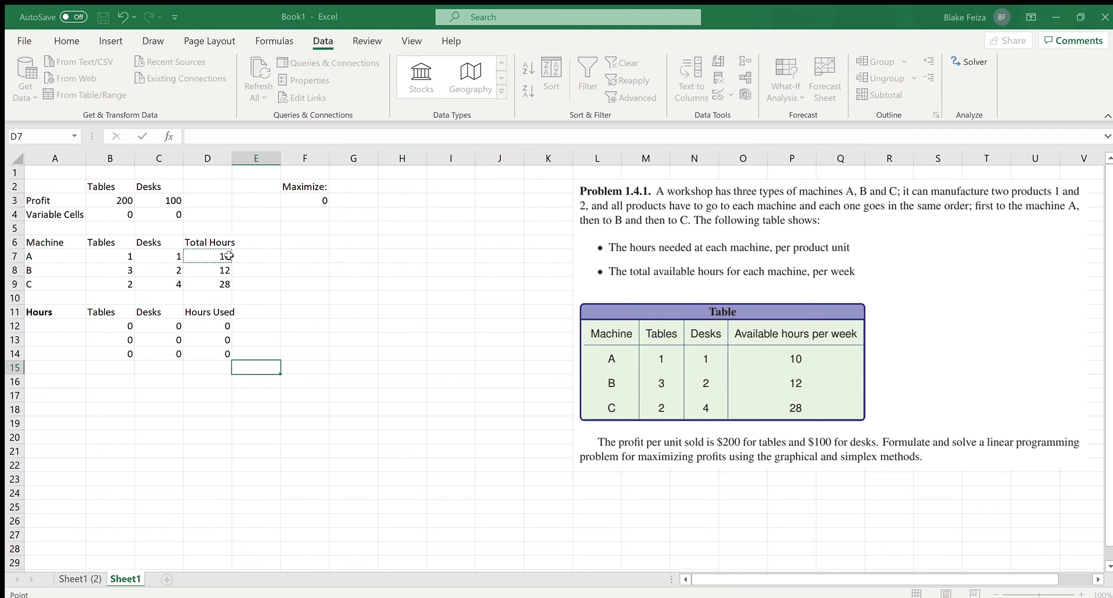
left_click(691, 409)
Add a constraint limiting machine B's hours used in D13 to its total hours in D8.
left_click(196, 341)
left_click(773, 370)
left_click(210, 271)
left_click(685, 404)
Add a constraint limiting machine C's hours used in D14 to its total hours in D9, and solve the model.
left_click(207, 354)
left_click(765, 375)
left_click(204, 283)
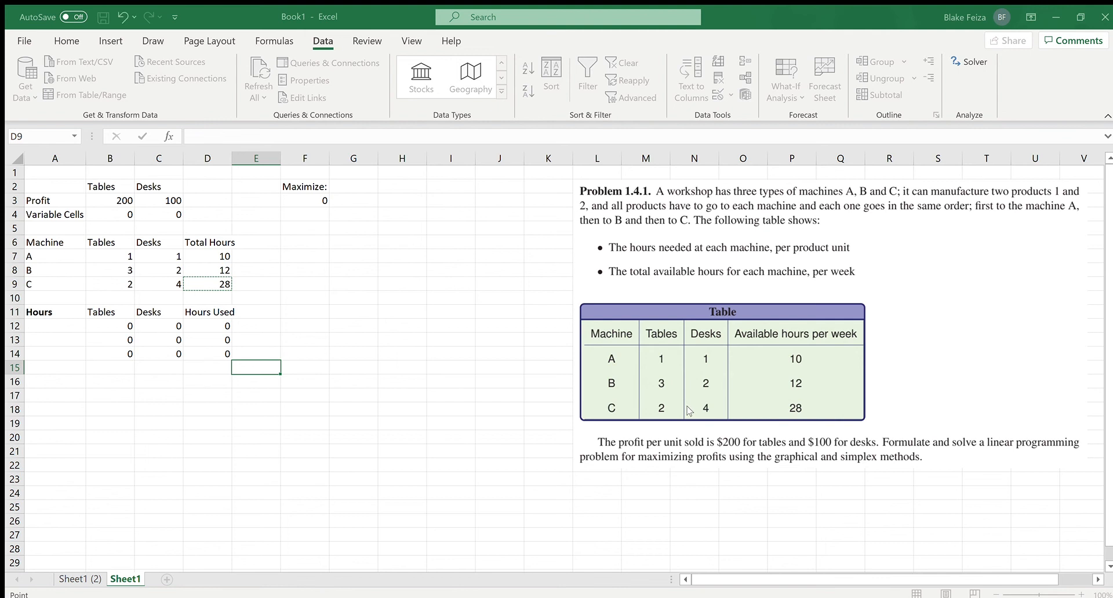
left_click(618, 406)
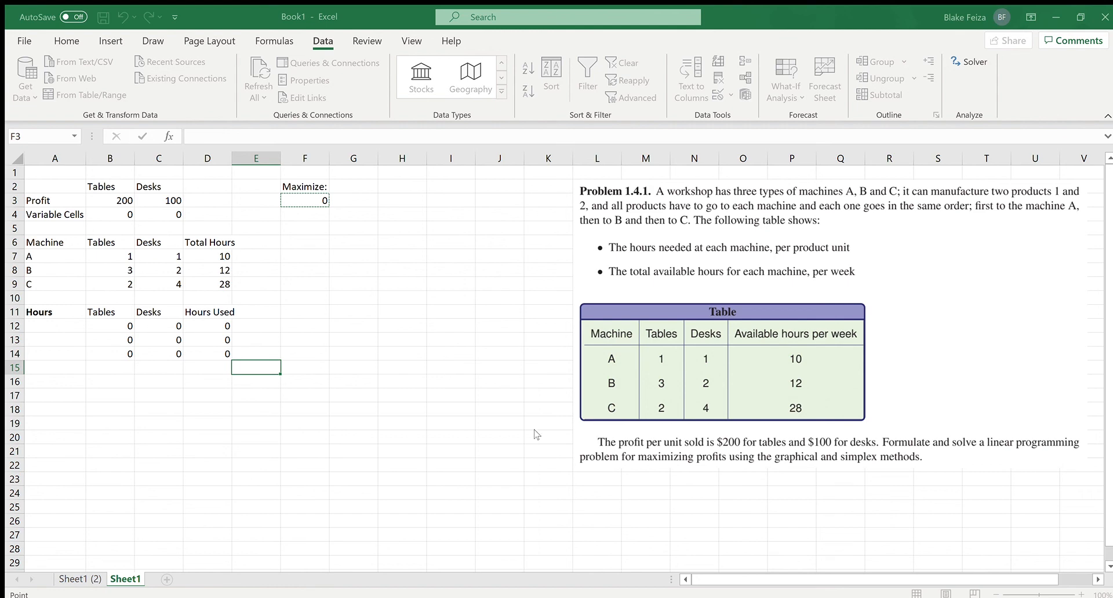
left_click(628, 452)
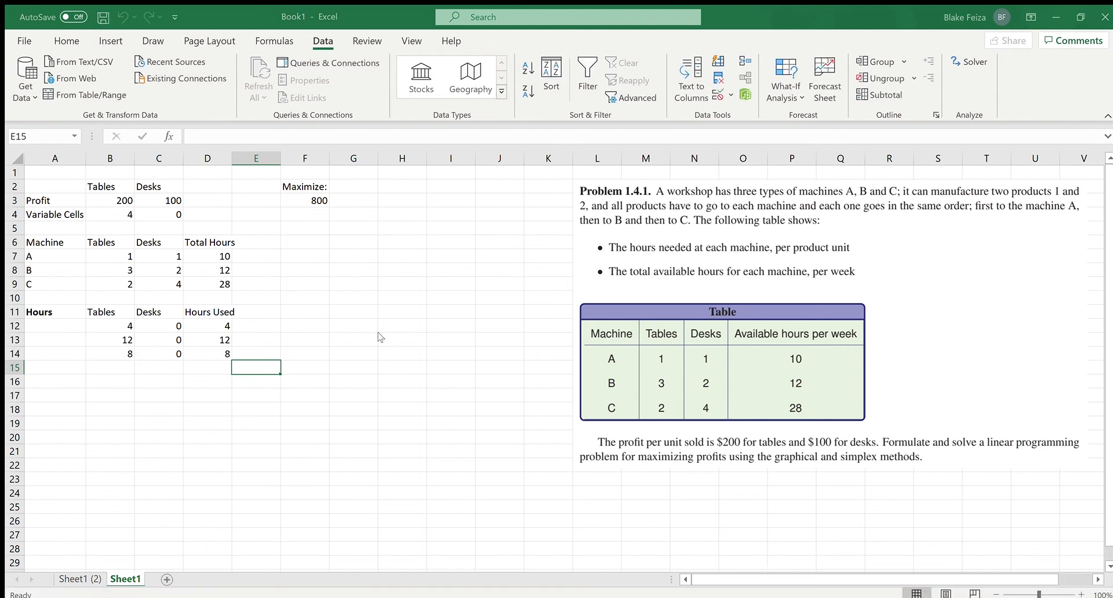
Examine the solved table and desk quantities in B4 and C4 and the maximized profit in F3.
left_click(100, 215)
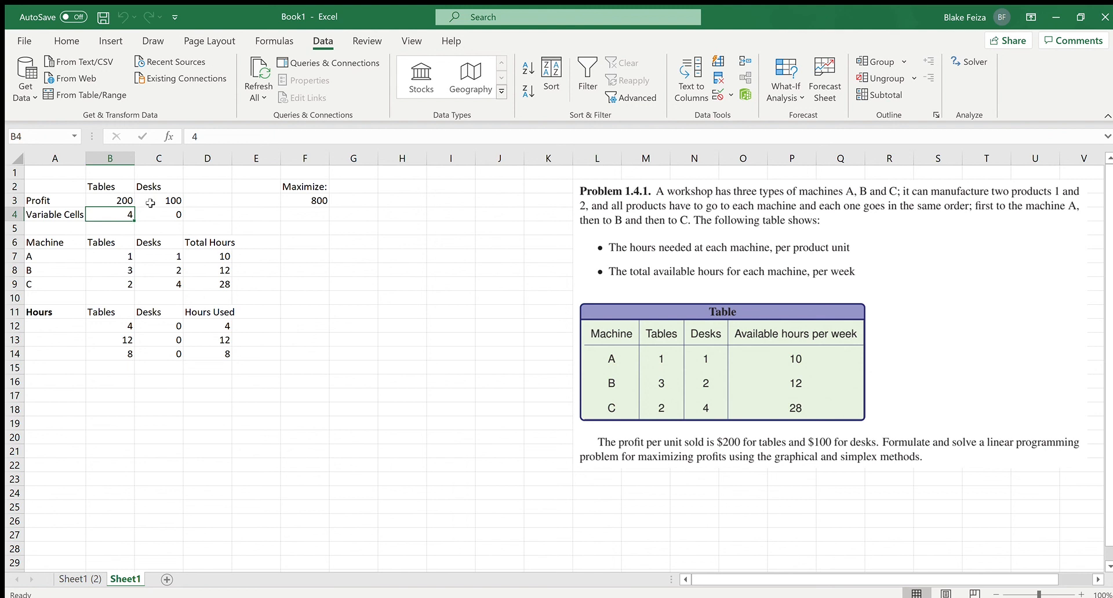
left_click(172, 217)
key("Left")
left_click(316, 200)
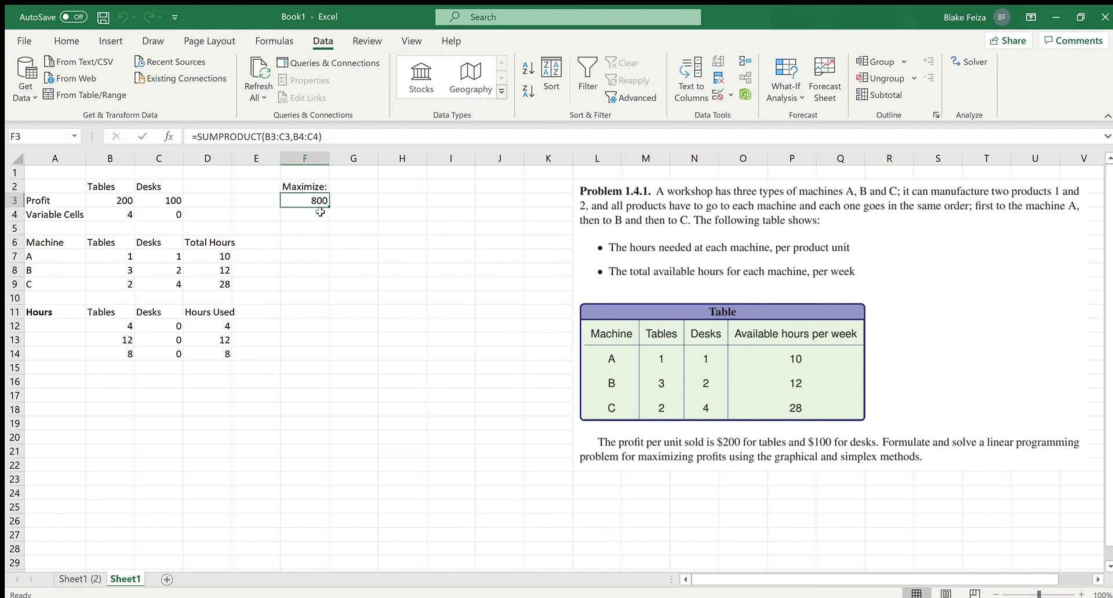
left_click(116, 214)
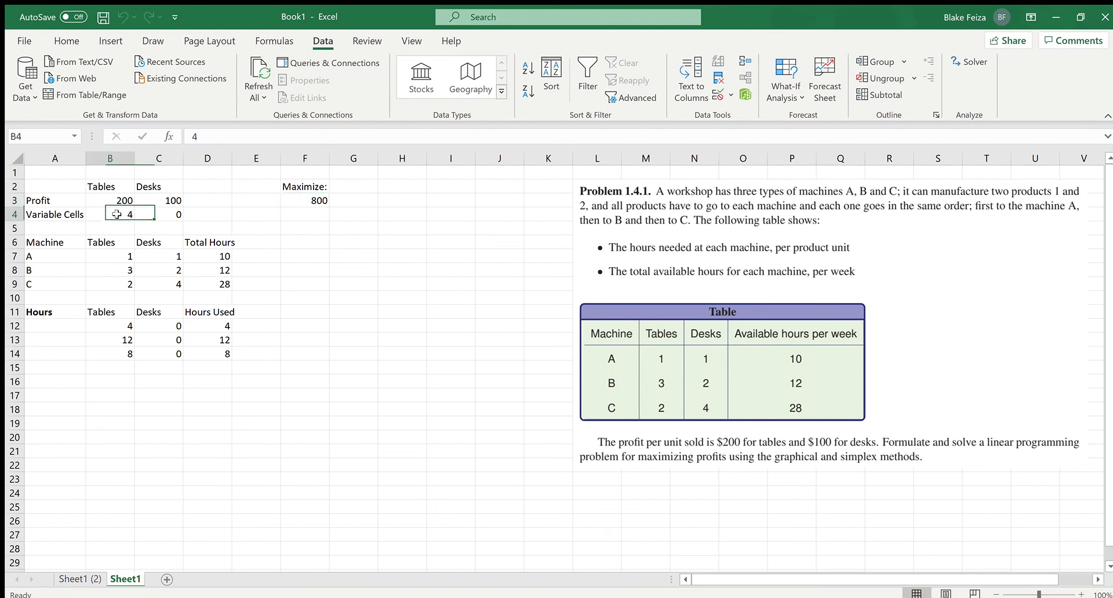
key("Right")
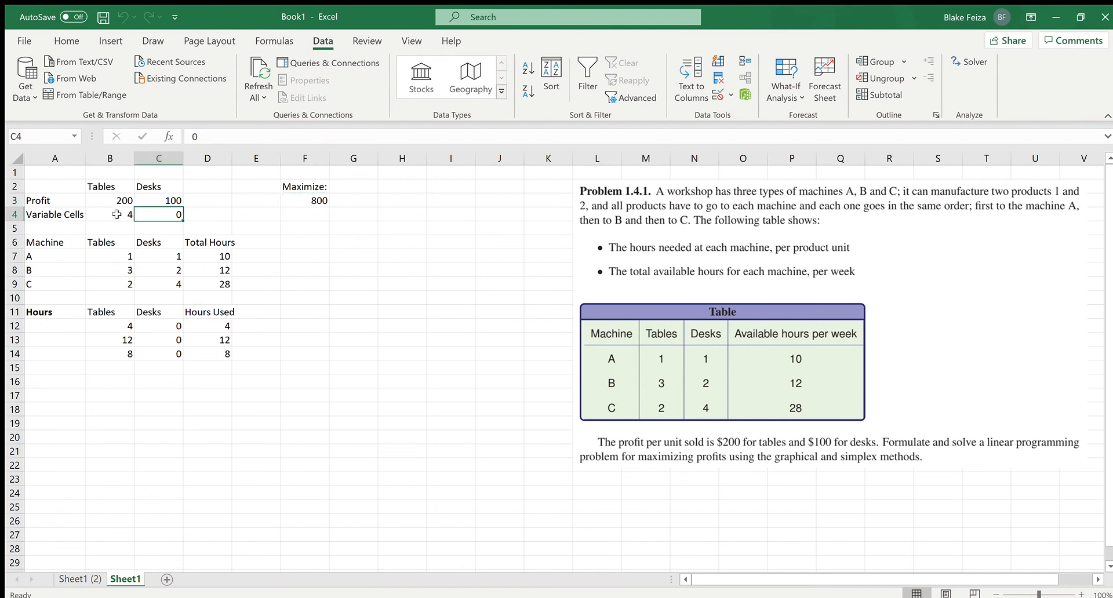
key("Left")
Review the hours calculations in rows 12 to 14 and compare each machine's hours used with its total hours in column D.
key("Down")
key("Down")
key("Down")
key("Down")
key("Down")
key("Down")
key("Down")
key("Down")
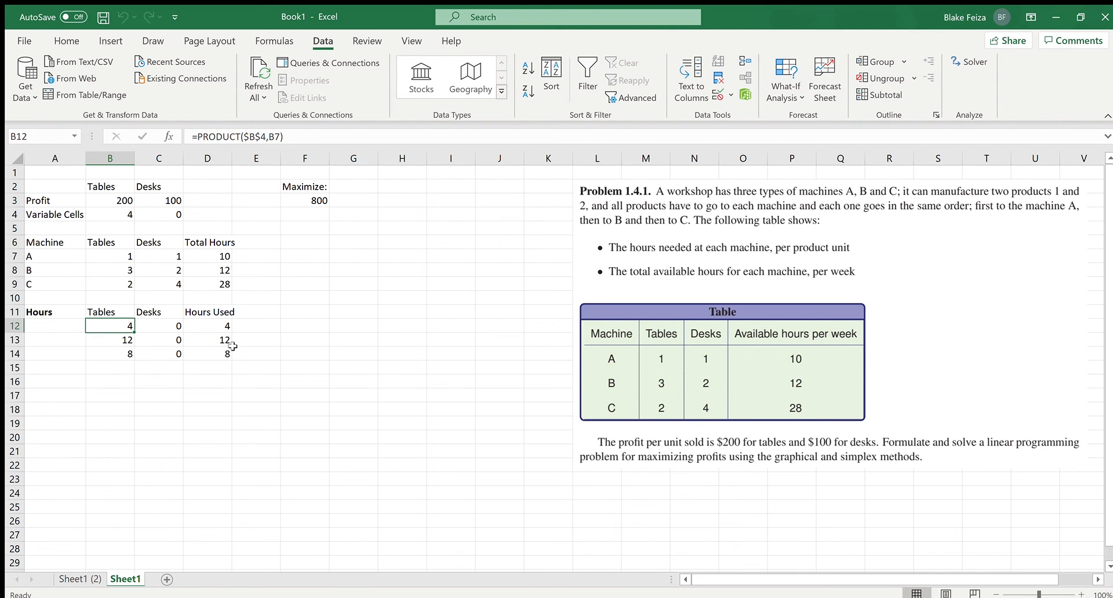
left_click(120, 355)
key("Right")
key("Right")
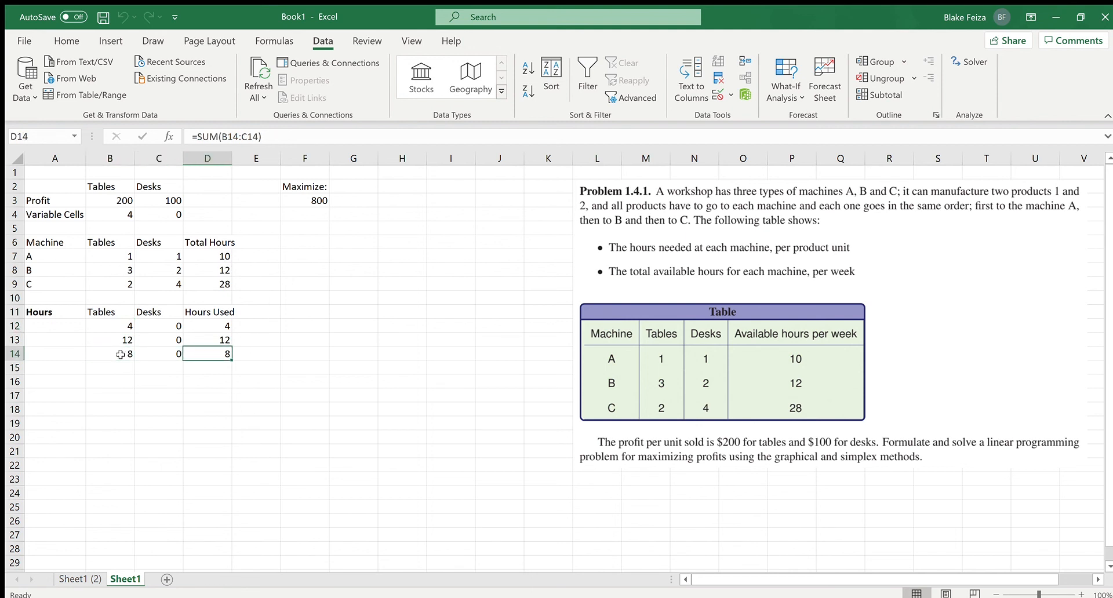
key("Up")
key("Up")
key("Up")
key("Up")
key("Up")
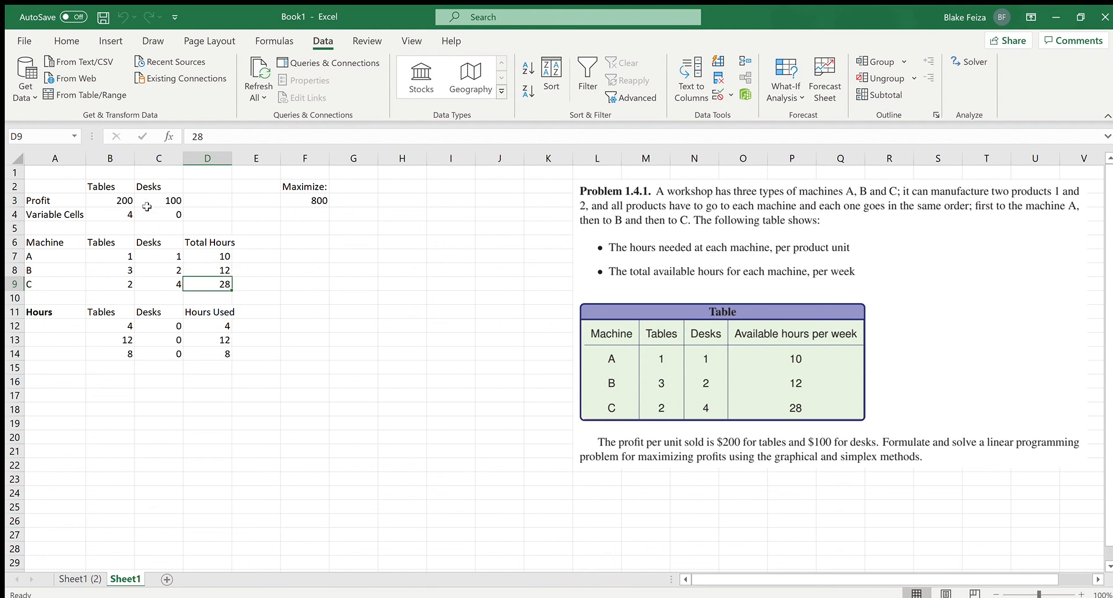
Enter the result note "Maximum Profit: $800" in cell G9.
left_click(348, 281)
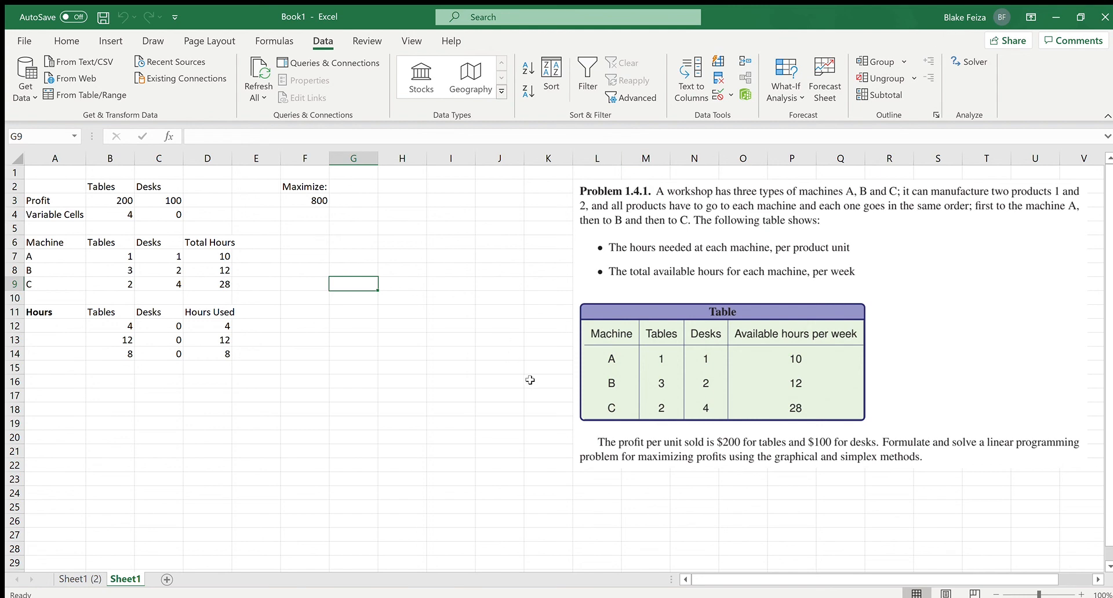
type("Maximum")
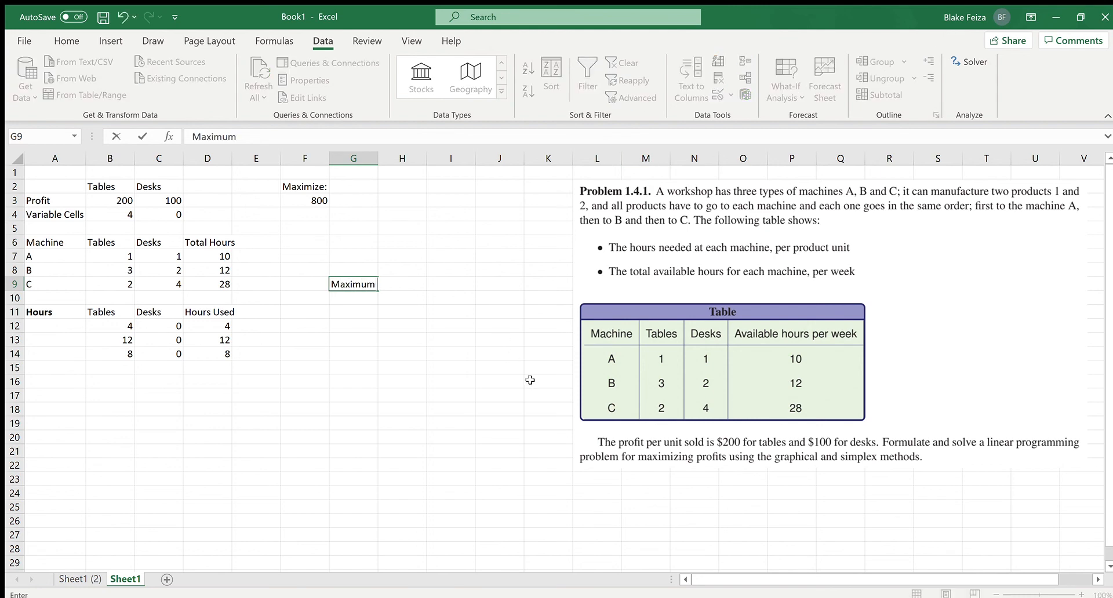
type(" Profit")
type(": $8--")
type("00")
key("Return")
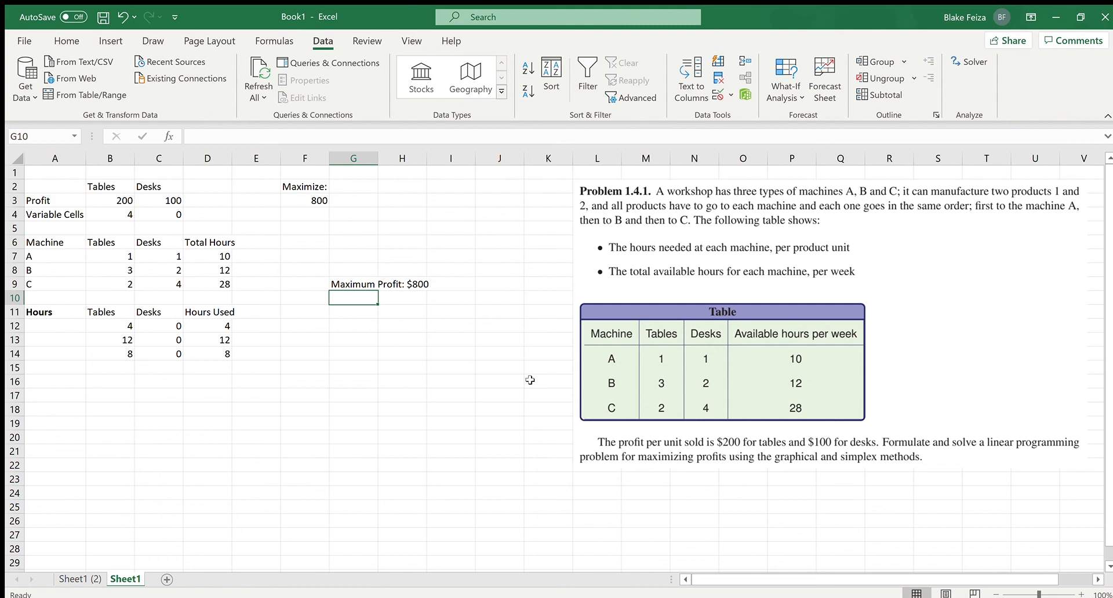
Add the production results below the profit note: "4 Tables per Week" in G10 and "0 Desks per Week" in G11.
type("4 Tables")
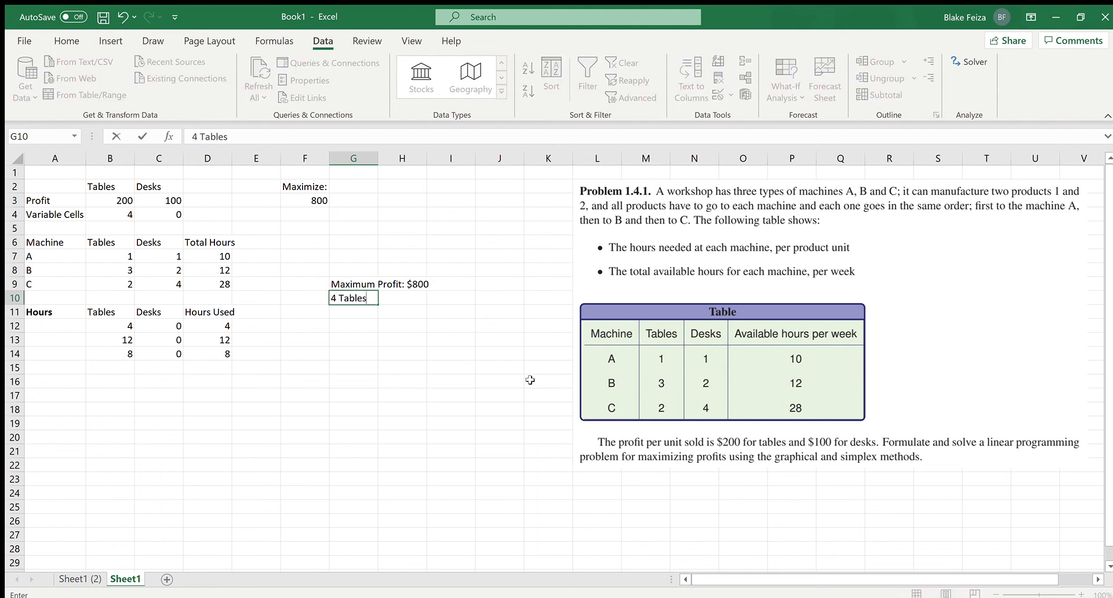
type(" per Week")
key("Return")
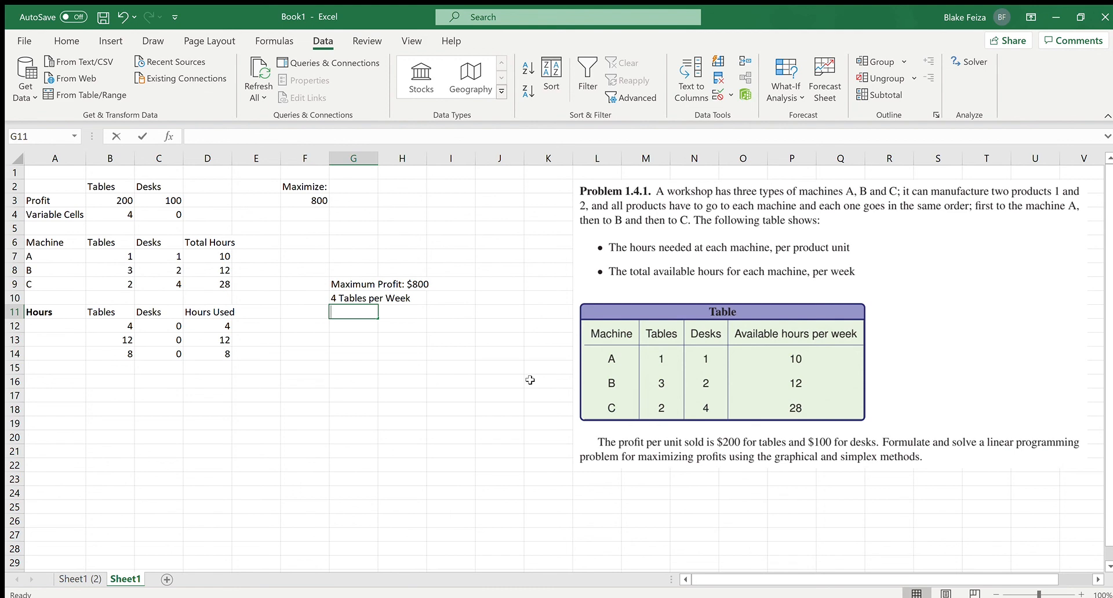
type("0 Desks per Week")
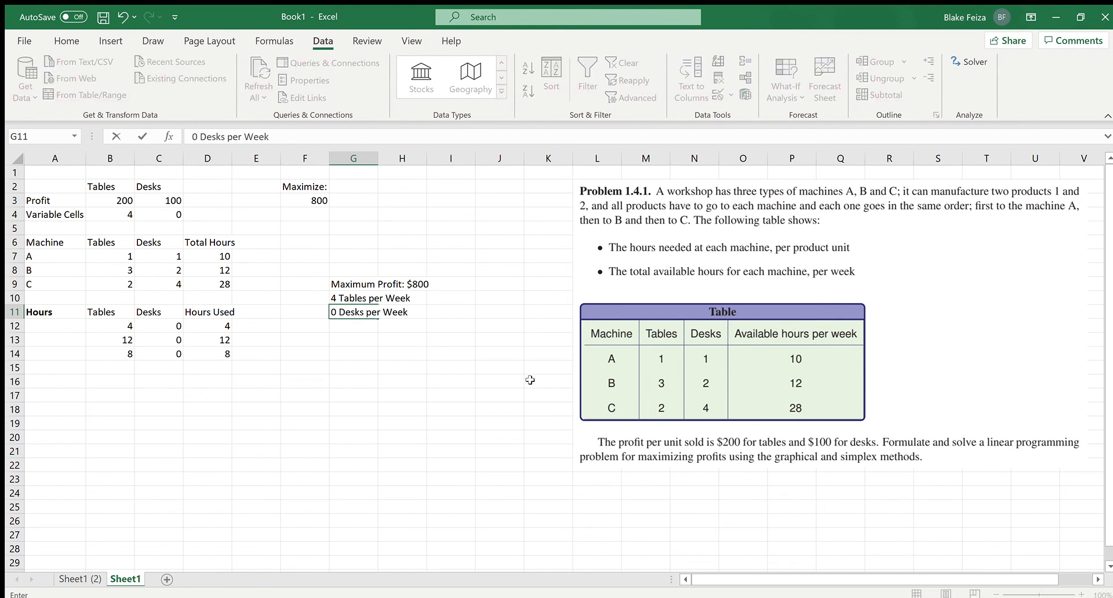
key("Return")
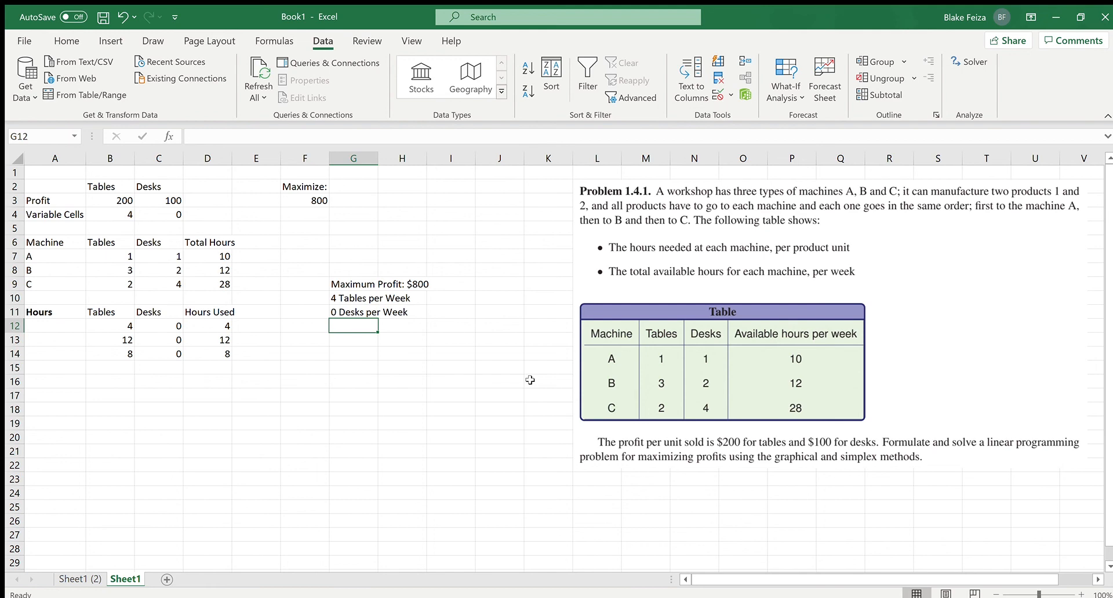